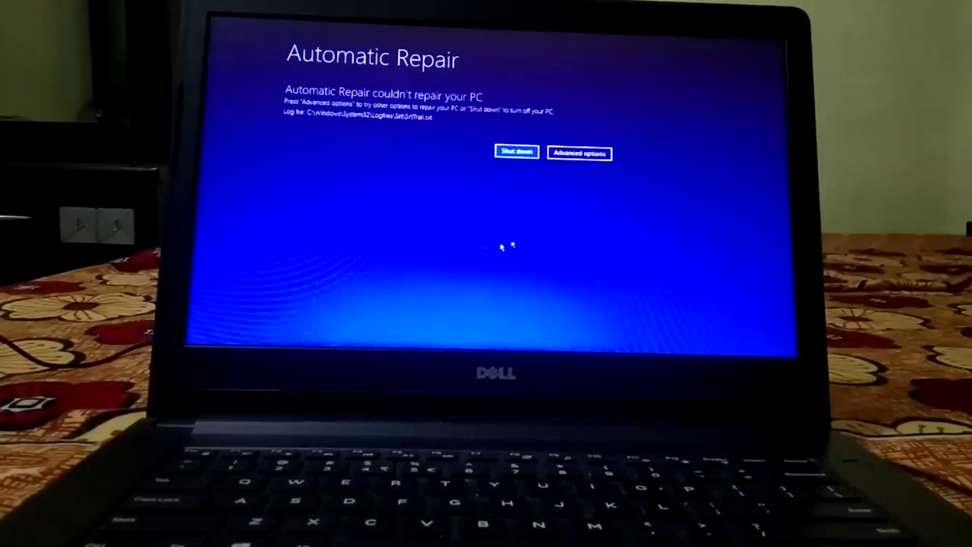
# Restart the PC from Automatic Repair through the advanced Startup Settings and choose option 4, Enable Safe Mode
pyautogui.click(576, 156)
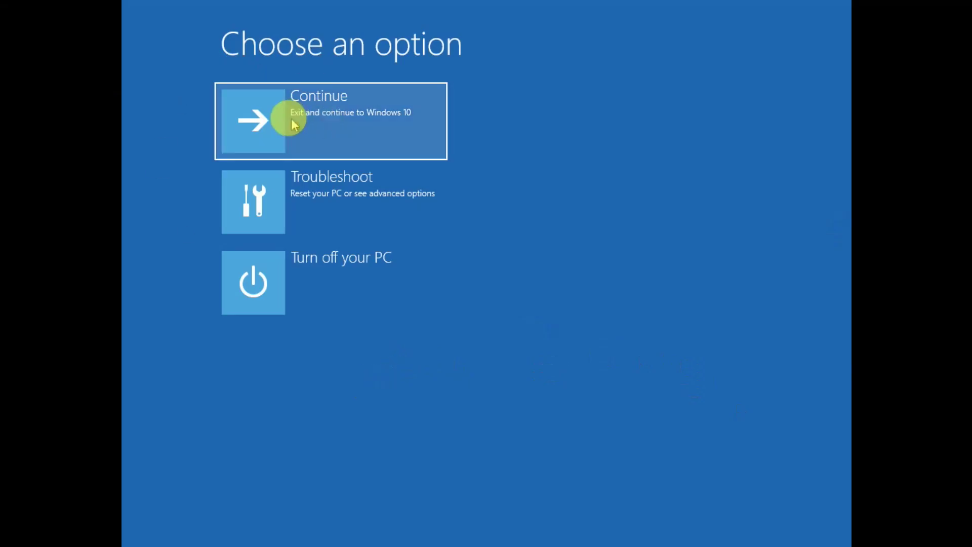
pyautogui.click(338, 200)
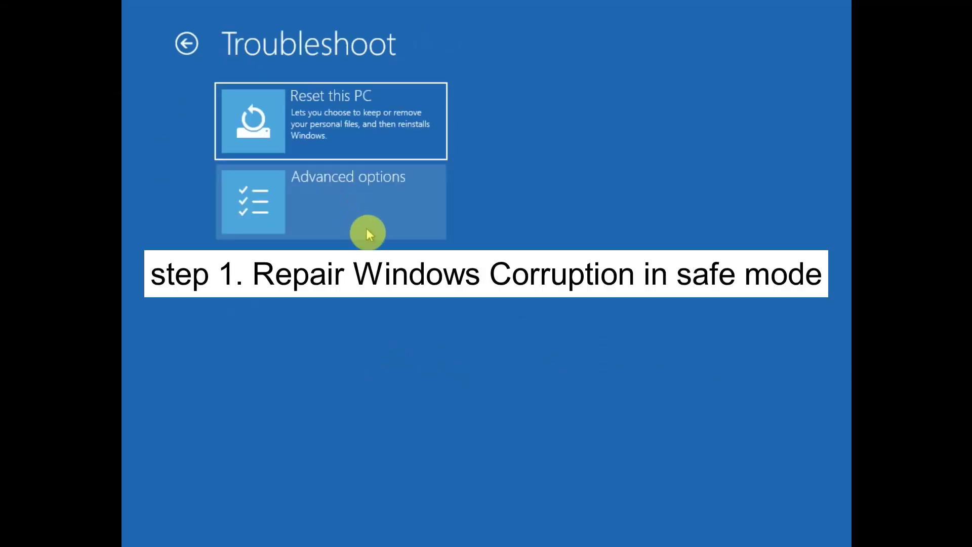
pyautogui.click(361, 218)
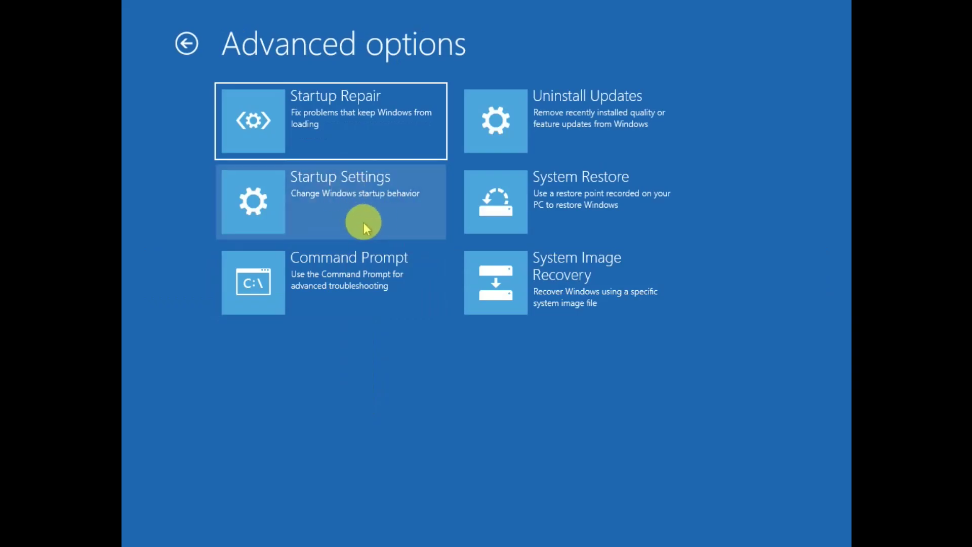
pyautogui.click(334, 208)
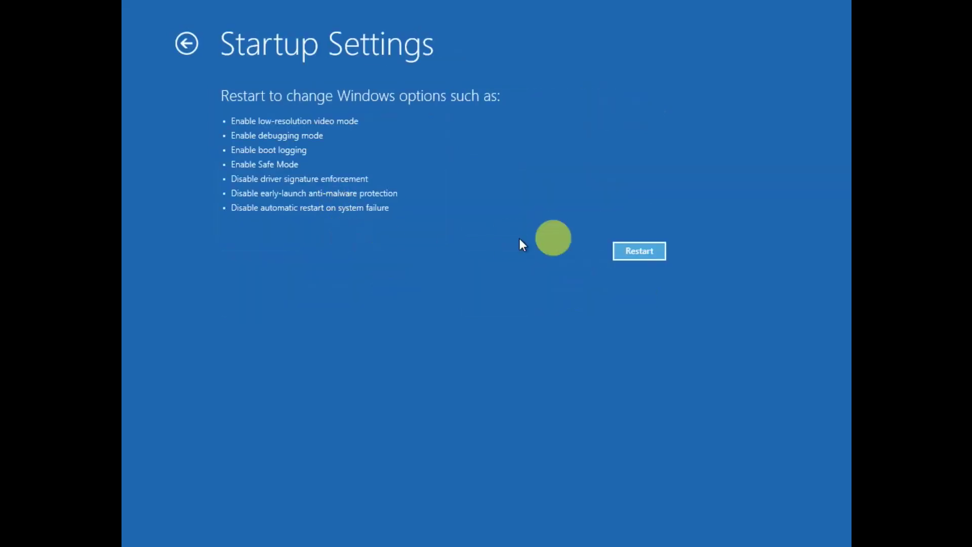
pyautogui.click(620, 255)
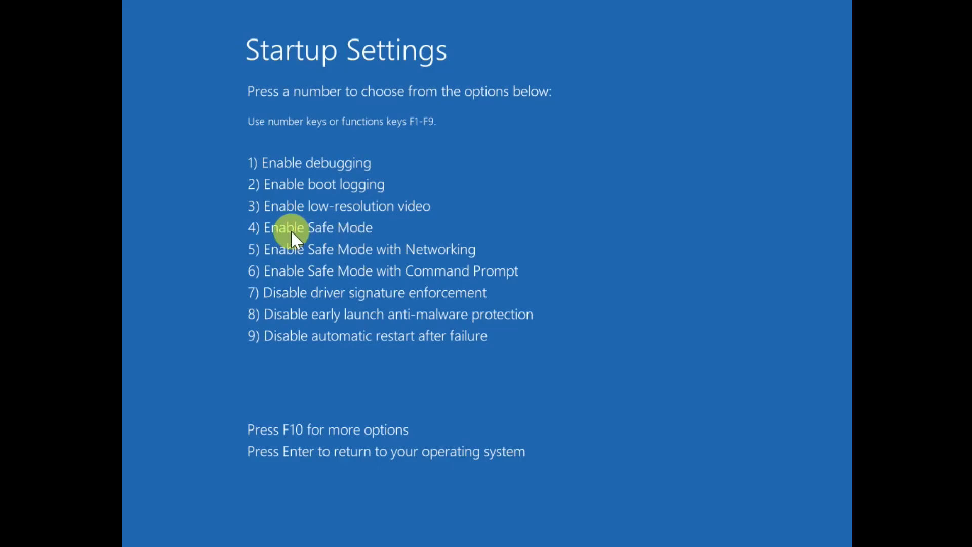
pyautogui.press('4')
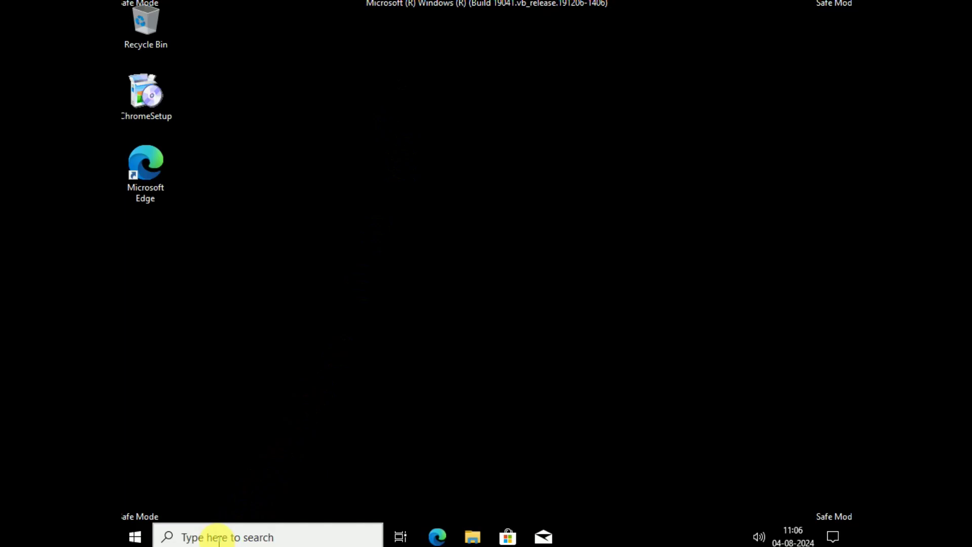
# Run Command Prompt as administrator and start a system file scan with sfc /scannow
pyautogui.click(218, 537)
pyautogui.write('cmd')
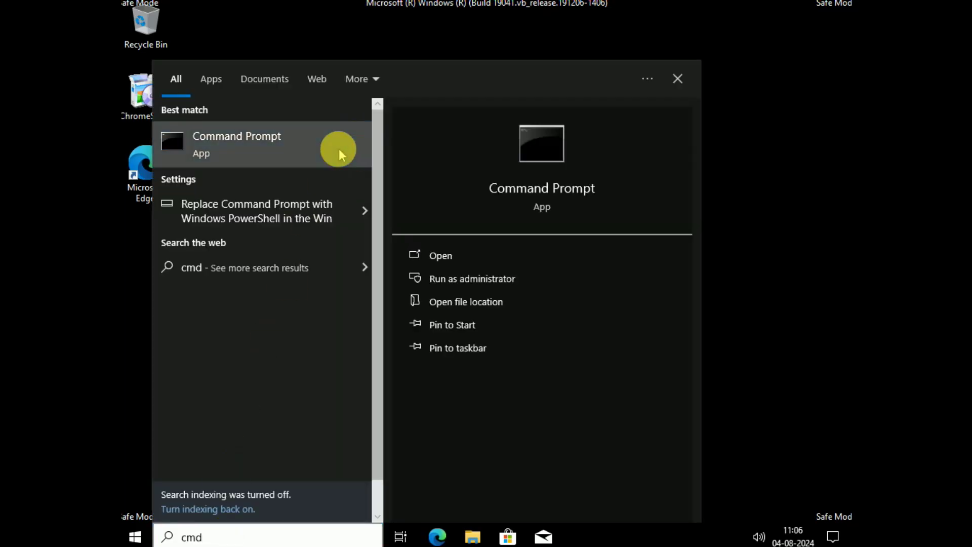
pyautogui.rightClick(339, 149)
pyautogui.click(363, 160)
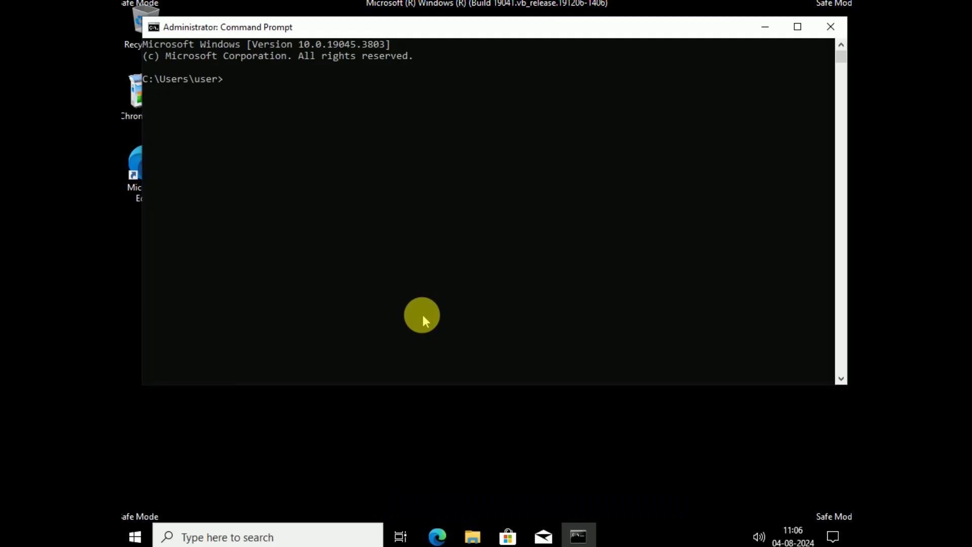
pyautogui.write('sfc ')
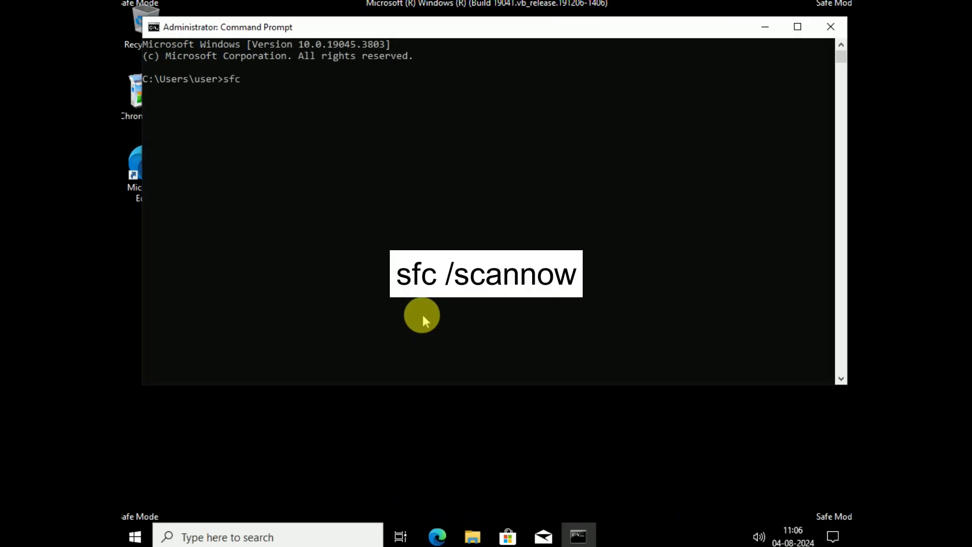
pyautogui.write('/scannow')
pyautogui.press('Return')
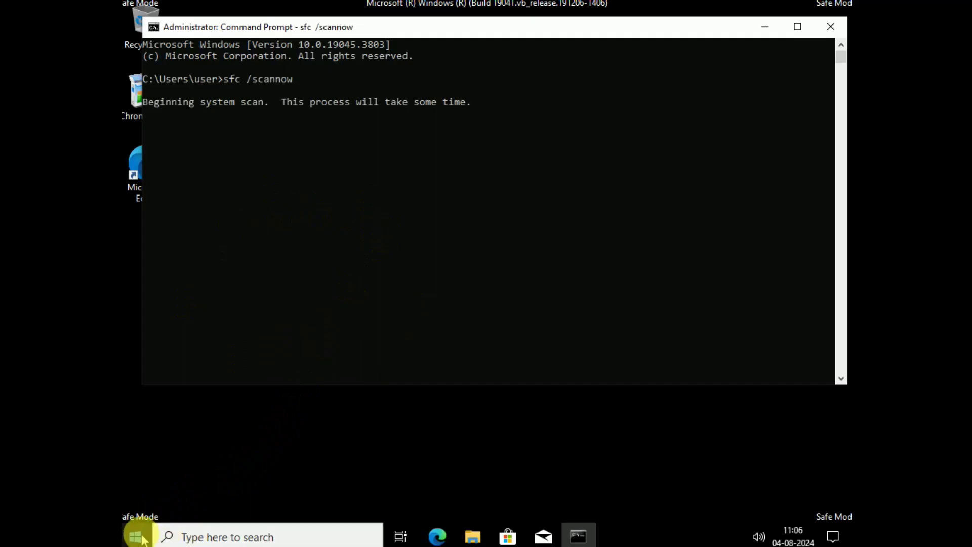
# Open the Windows Temp folder with the Run command temp, permanently delete everything in it, and close the folder
pyautogui.click(138, 537)
pyautogui.rightClick(143, 540)
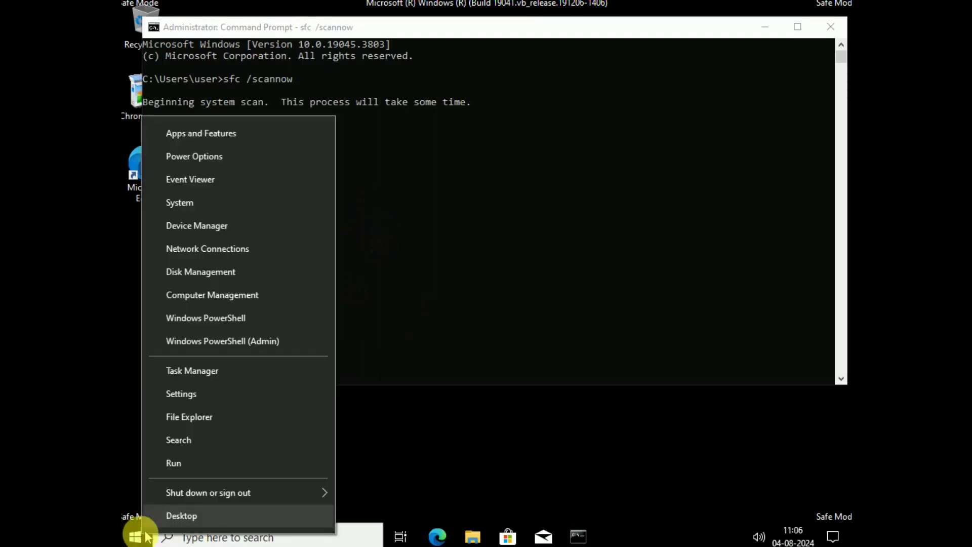
pyautogui.click(177, 464)
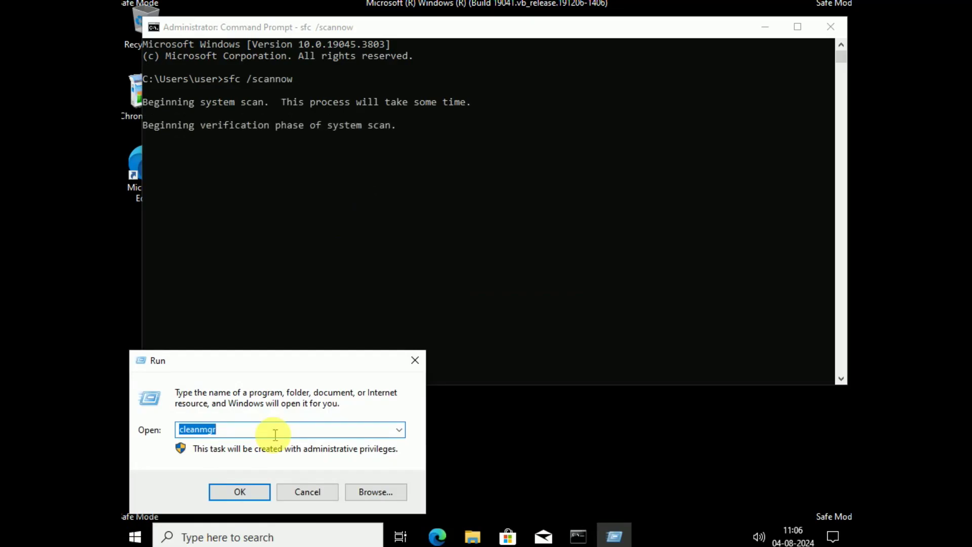
pyautogui.write('temp')
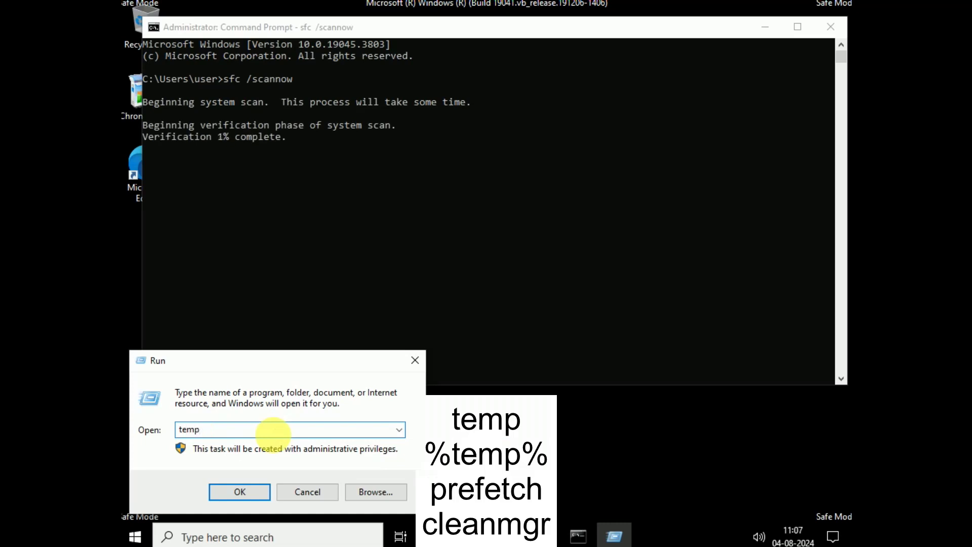
pyautogui.press('Return')
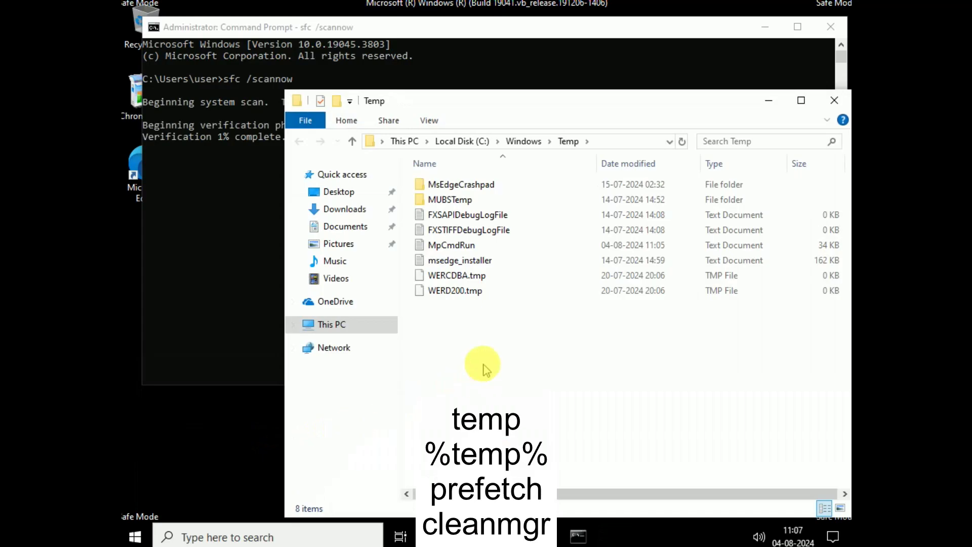
pyautogui.hotkey('ctrl', 'a')
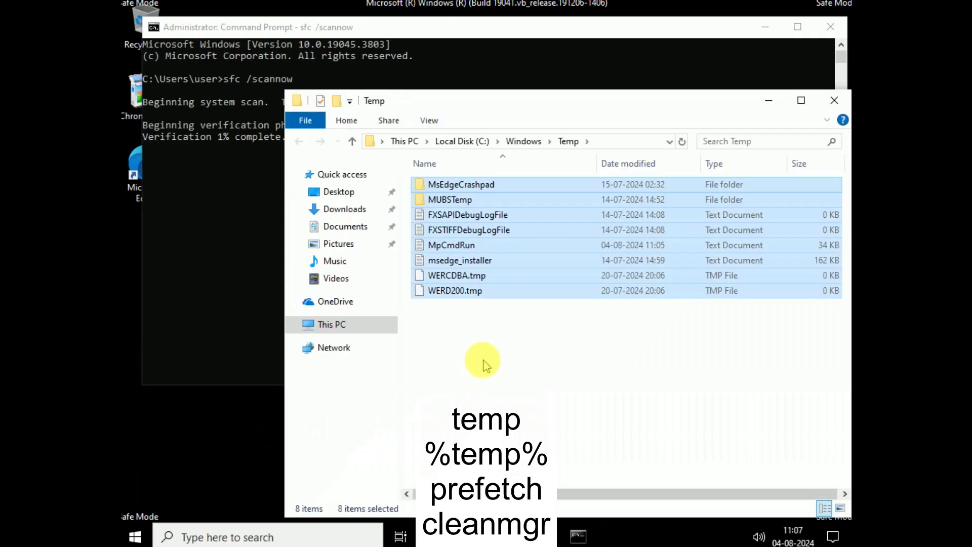
pyautogui.hotkey('shift', 'Delete')
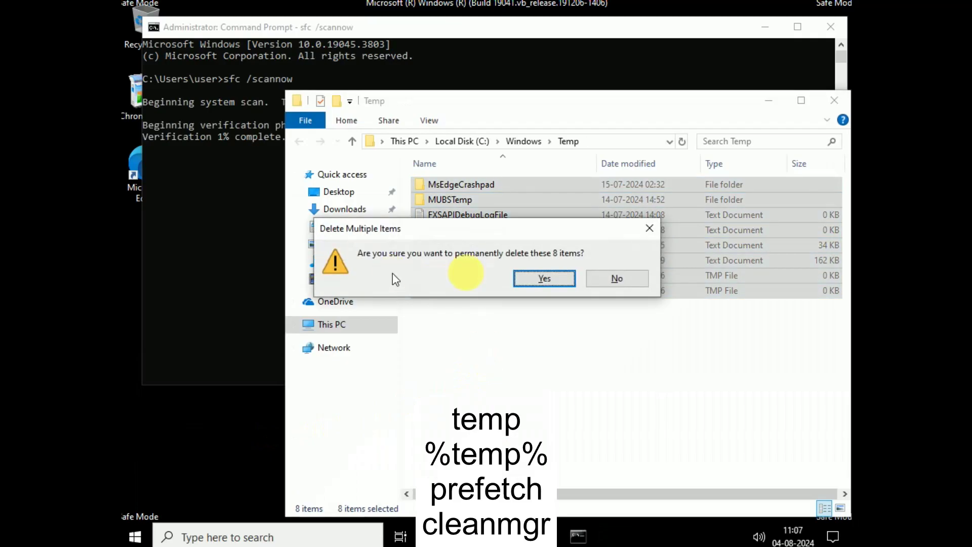
pyautogui.click(543, 279)
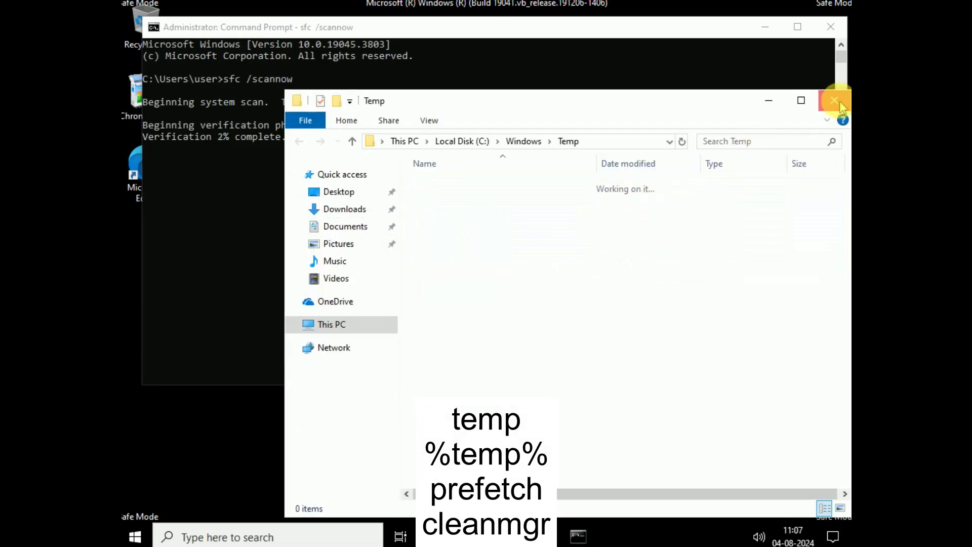
pyautogui.click(834, 100)
# Open the user's local Temp folder with the Run command %temp%, permanently delete all its contents, and close it
pyautogui.press('super+r')
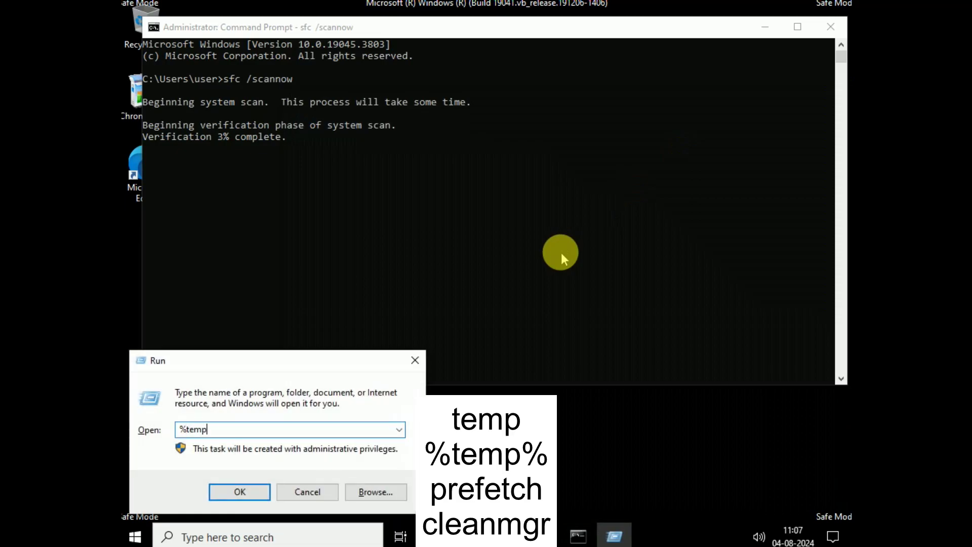
pyautogui.write('%temp%')
pyautogui.press('Return')
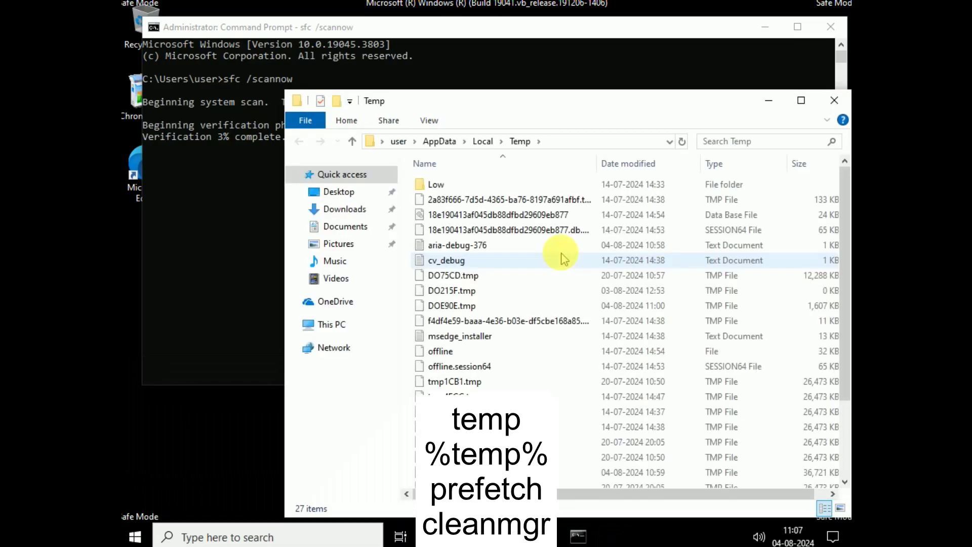
pyautogui.hotkey('ctrl', 'a')
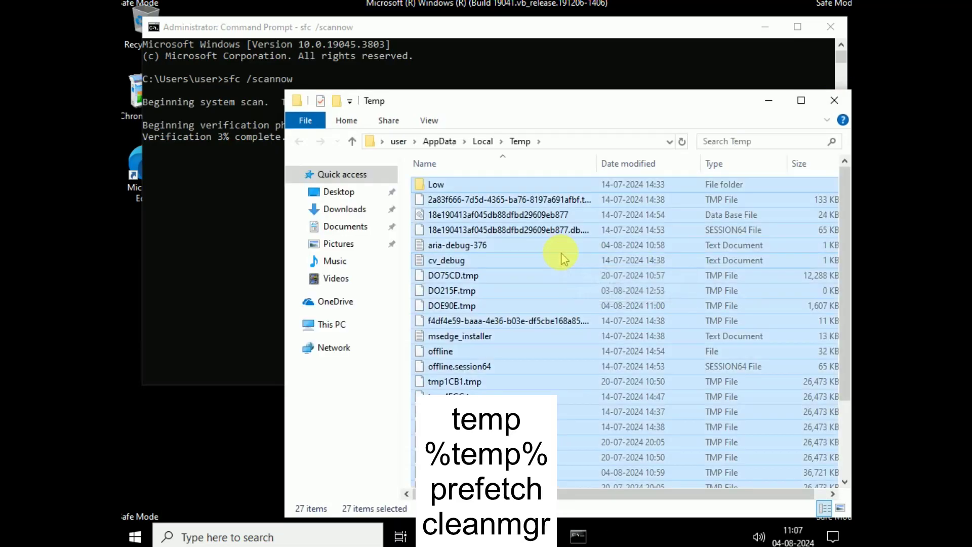
pyautogui.hotkey('shift', 'Delete')
pyautogui.click(557, 274)
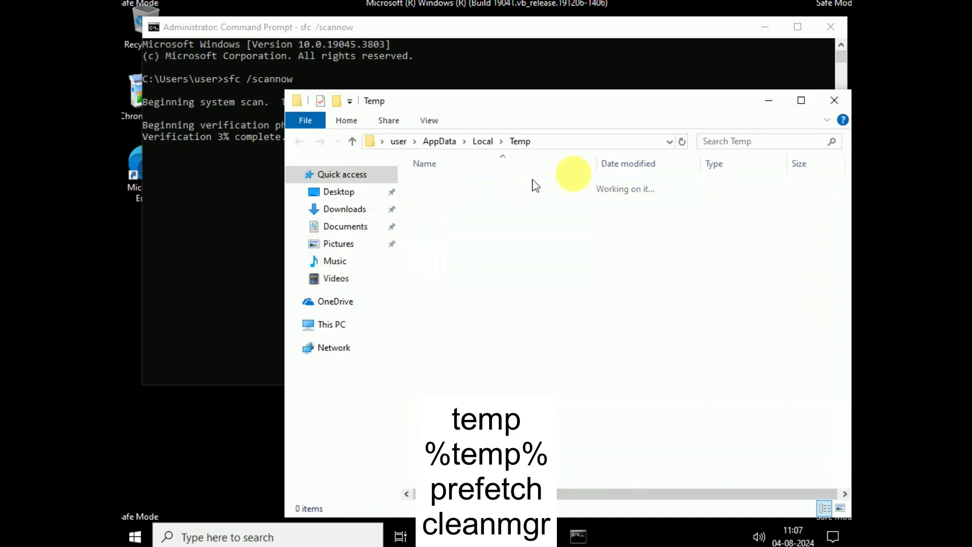
pyautogui.click(834, 100)
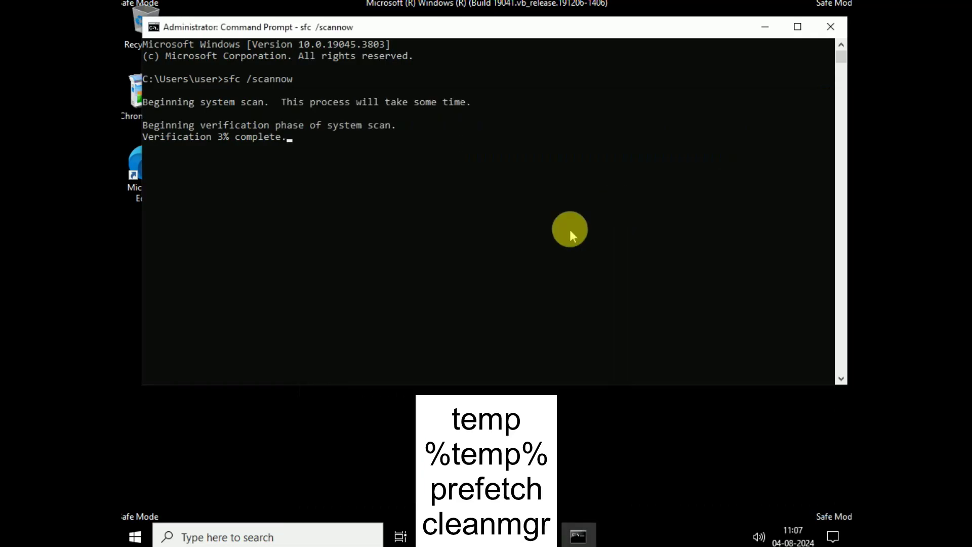
# Open the Prefetch folder with the Run command prefetch, permanently delete all its items, and close the folder
pyautogui.press('super+r')
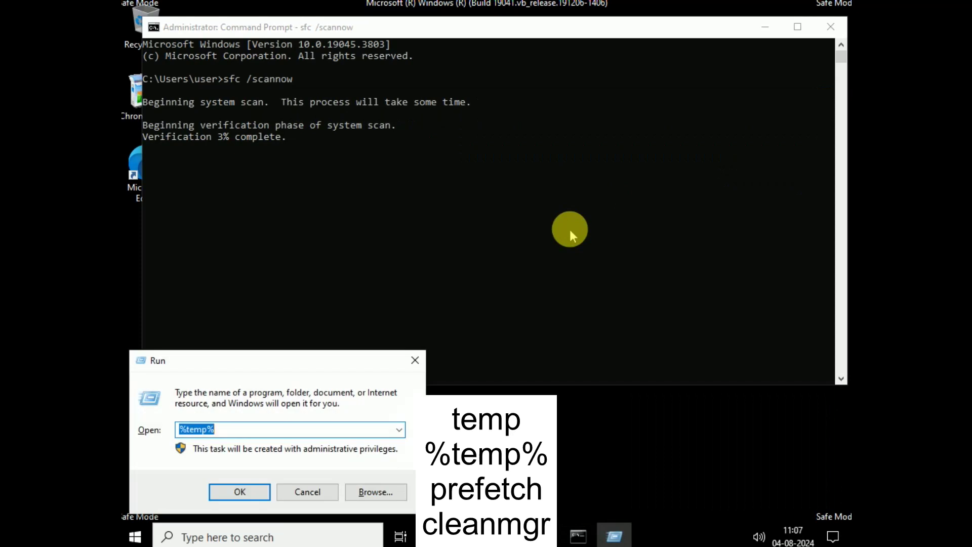
pyautogui.write('prefetch')
pyautogui.press('Return')
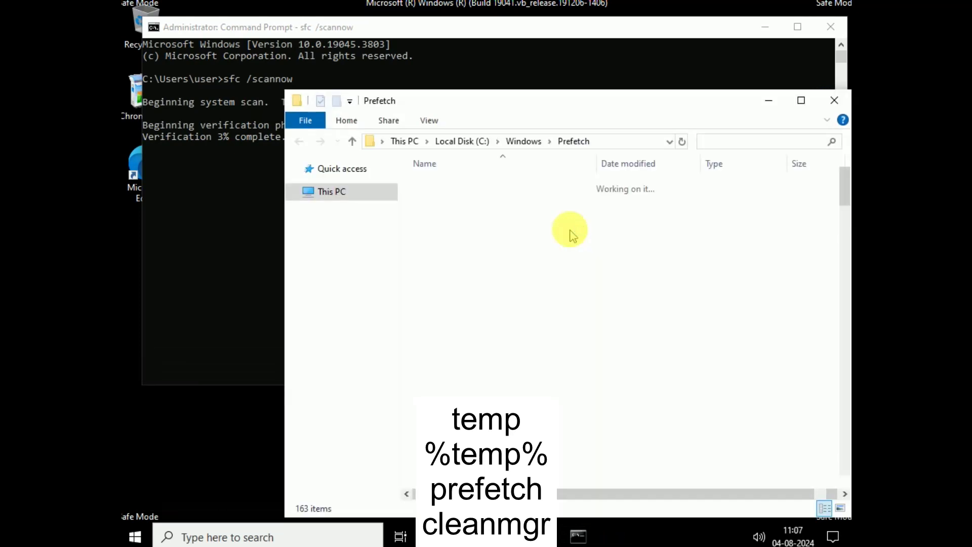
pyautogui.hotkey('ctrl', 'a')
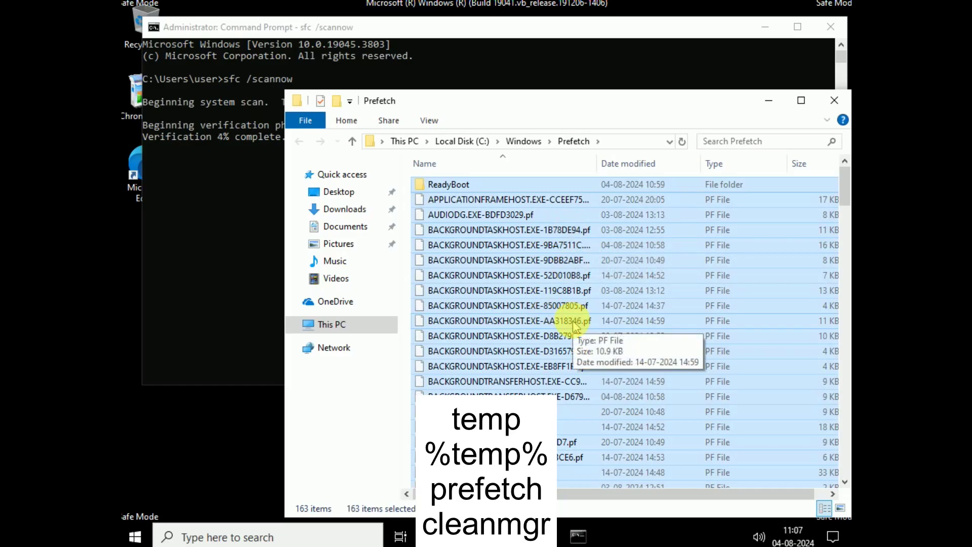
pyautogui.hotkey('shift', 'Delete')
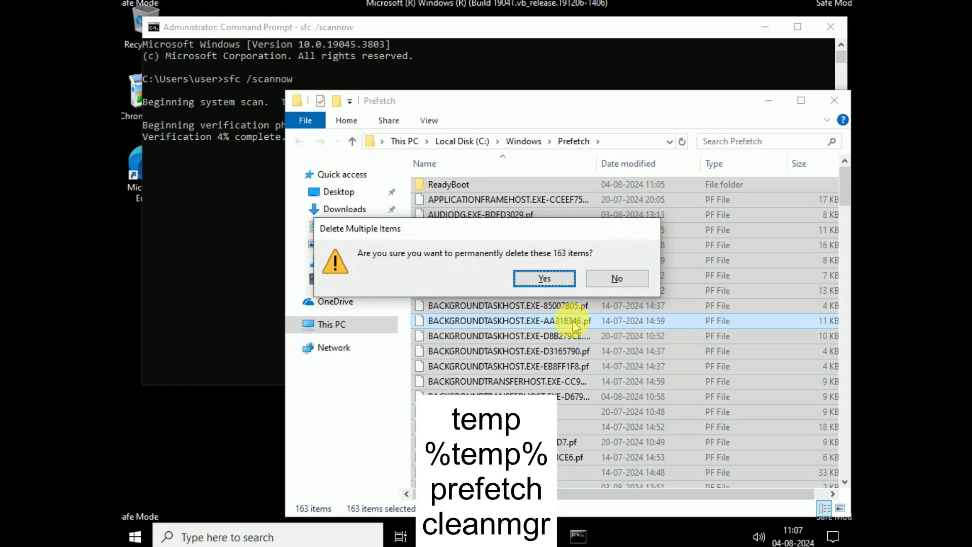
pyautogui.press('Return')
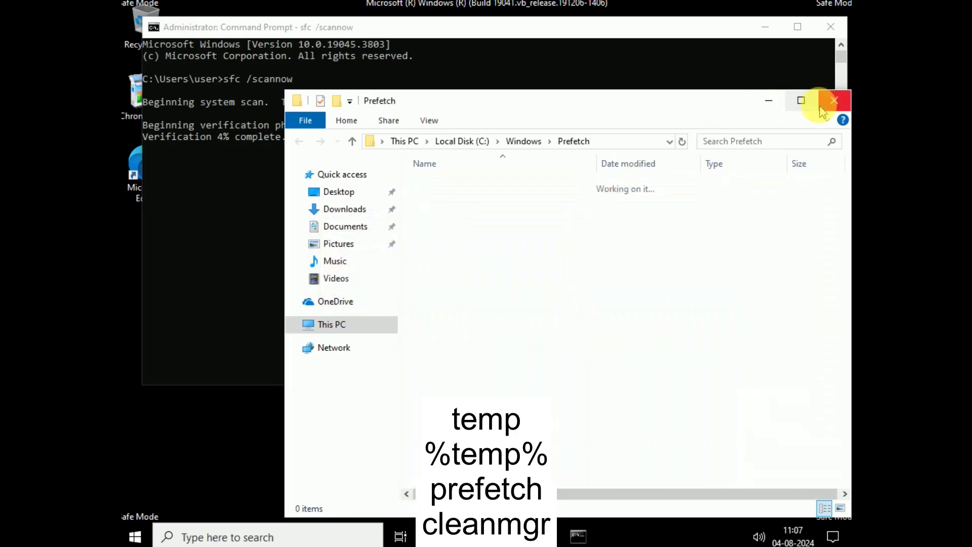
pyautogui.click(834, 100)
# Launch Disk Cleanup for drive C: with cleanmgr, include Temporary Windows installation files, and delete the ticked file categories
pyautogui.press('super+r')
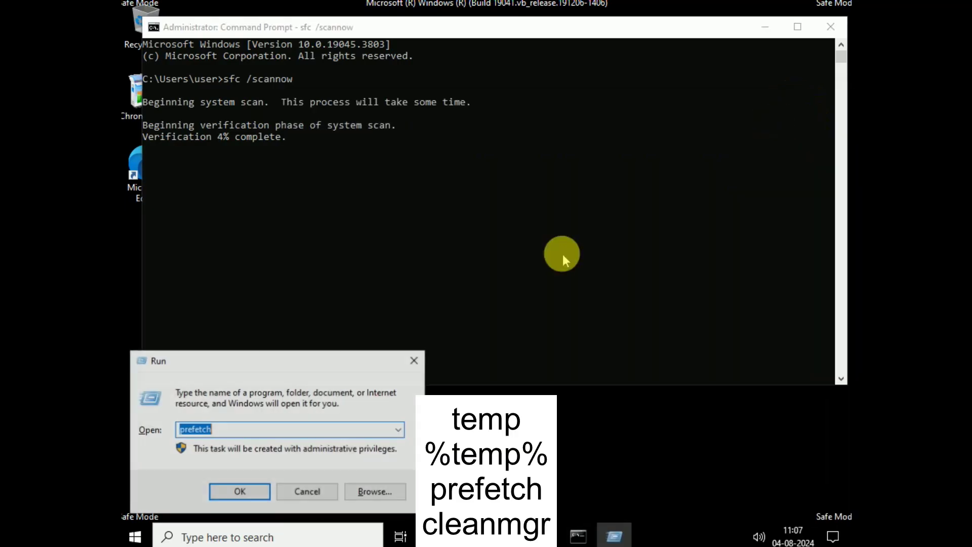
pyautogui.write('cle')
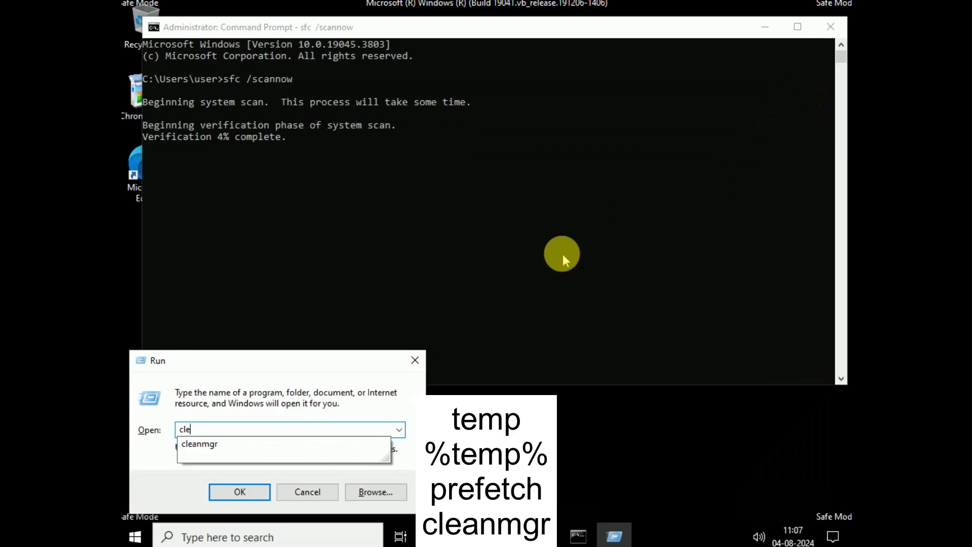
pyautogui.press('Down')
pyautogui.press('Return')
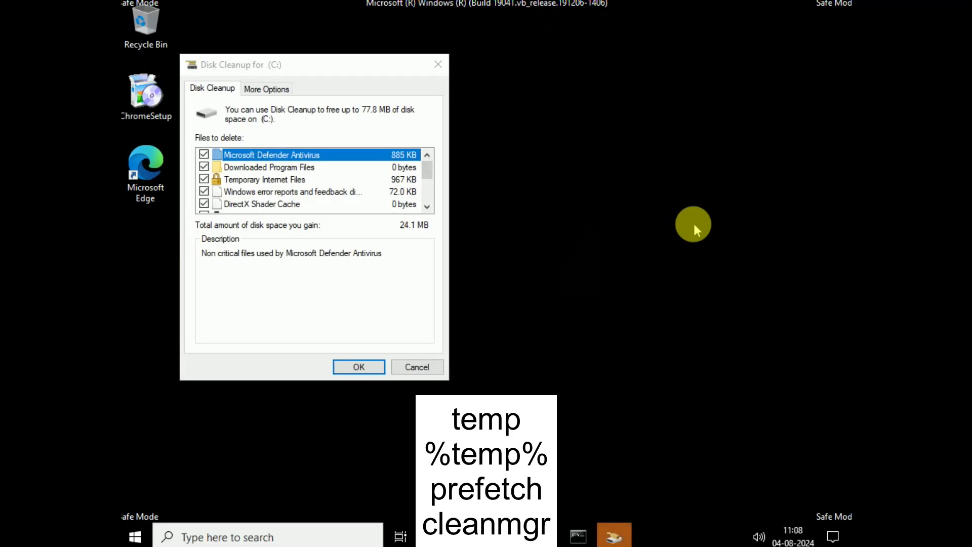
pyautogui.scroll(-3, 207, 195)
pyautogui.click(203, 192)
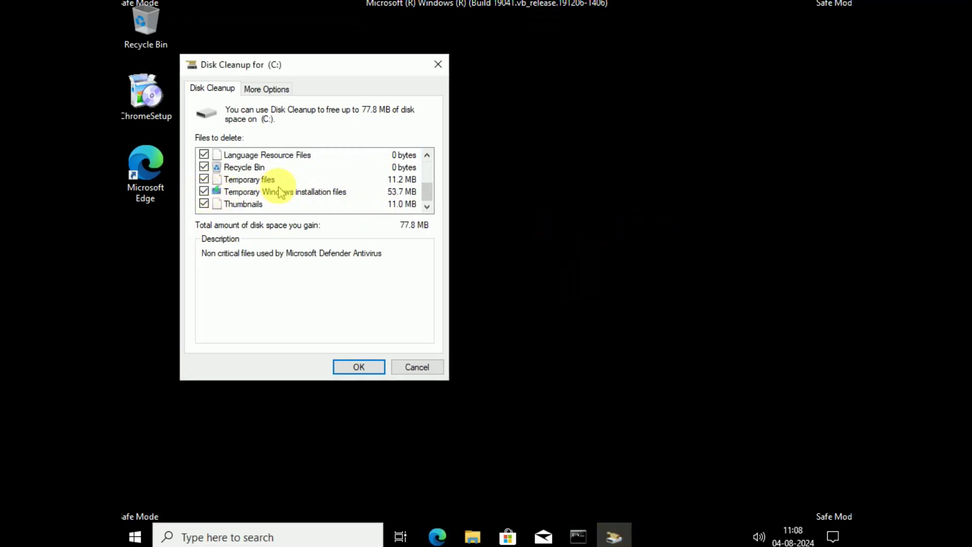
pyautogui.scroll(5, 297, 175)
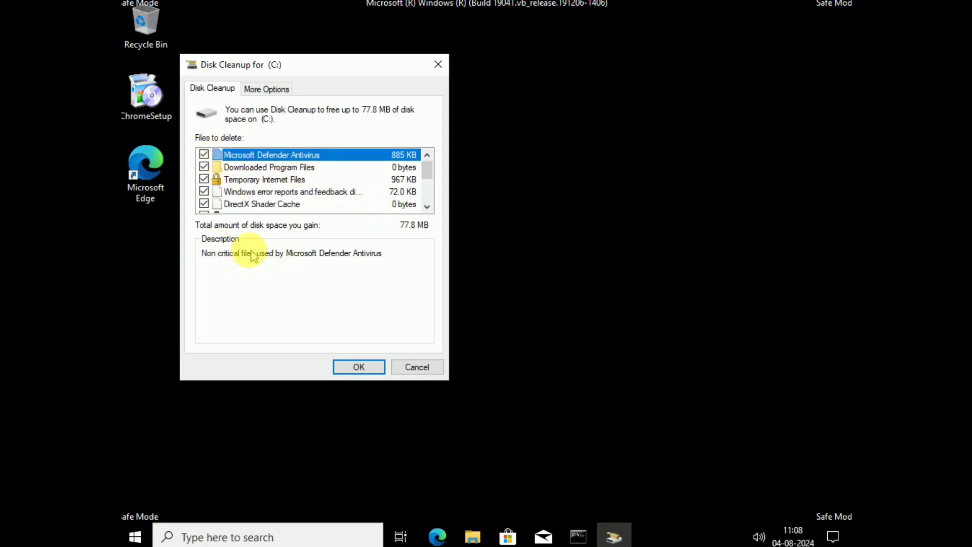
pyautogui.click(362, 368)
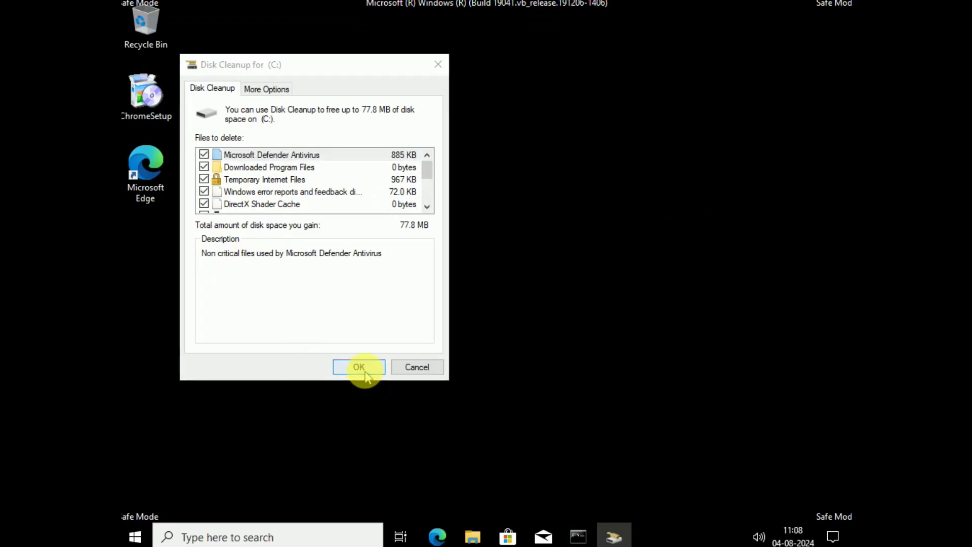
pyautogui.click(510, 276)
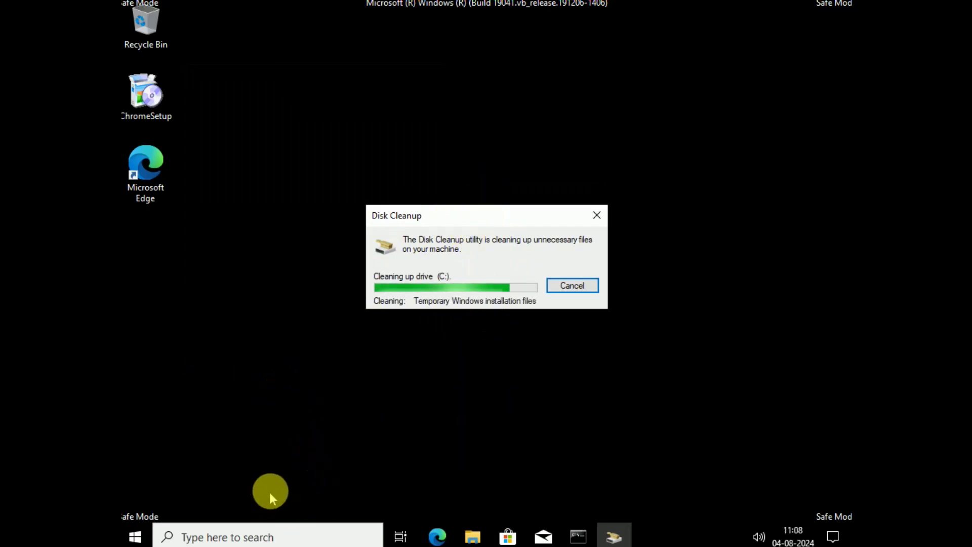
# Search for control, open the Control Panel, and maximize its window
pyautogui.click(255, 535)
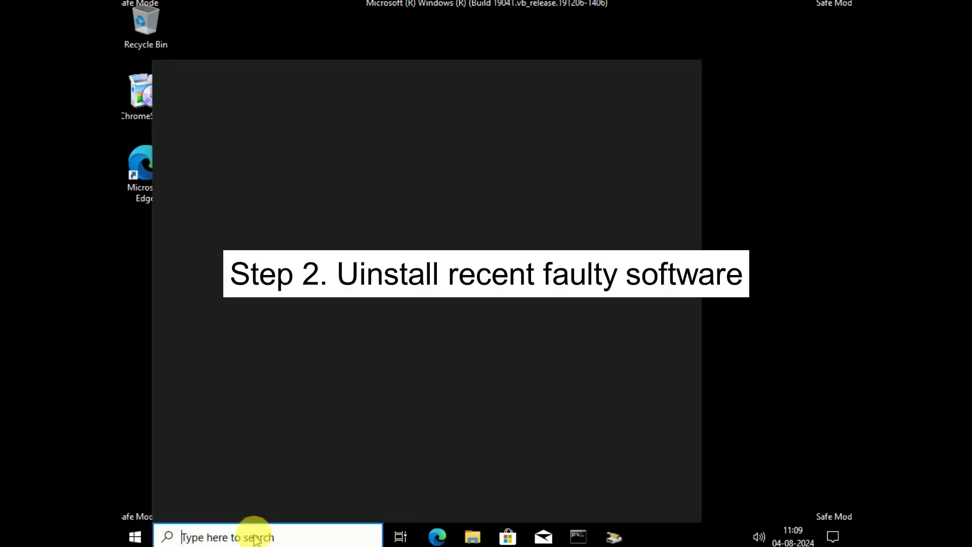
pyautogui.write('con')
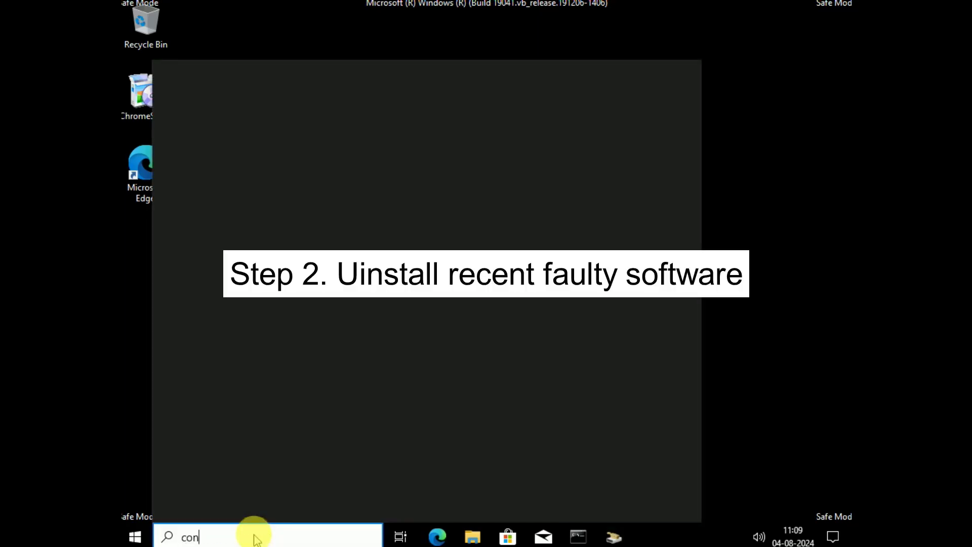
pyautogui.write('t')
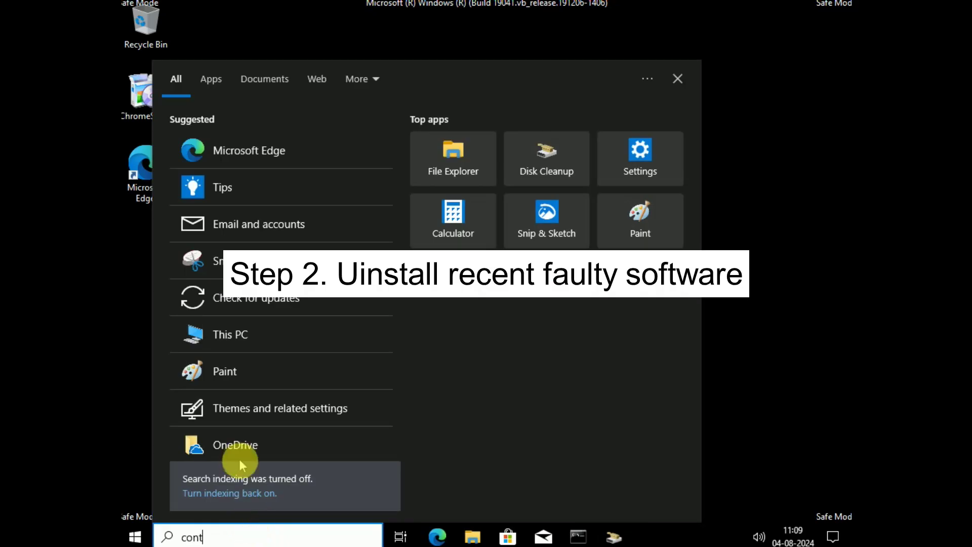
pyautogui.write('rol')
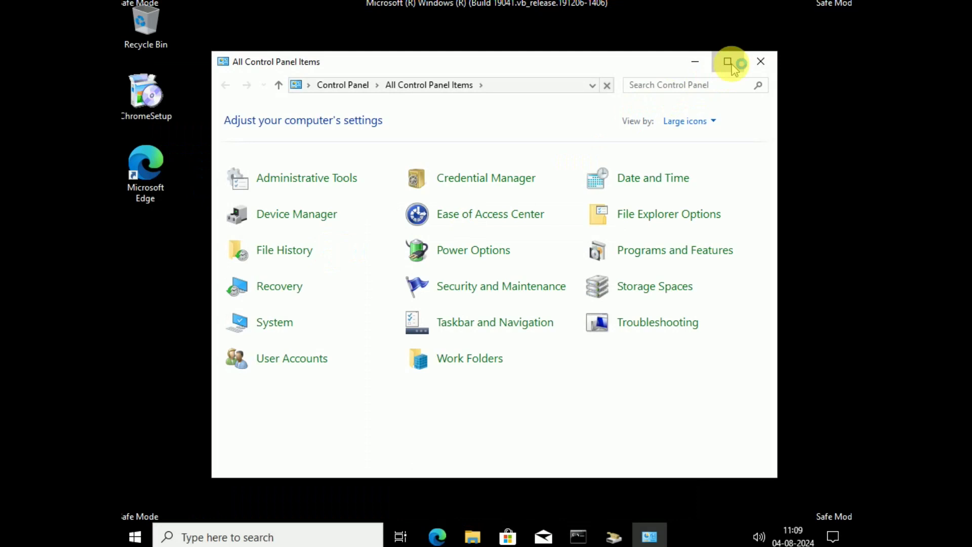
pyautogui.click(729, 61)
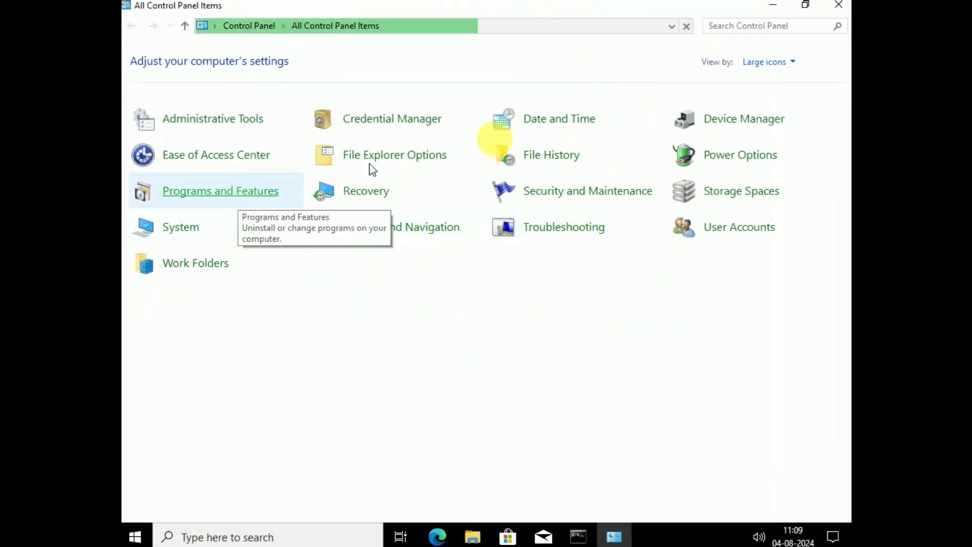
# Switch the Control Panel view to Category and back to Large icons
pyautogui.click(770, 63)
pyautogui.click(773, 81)
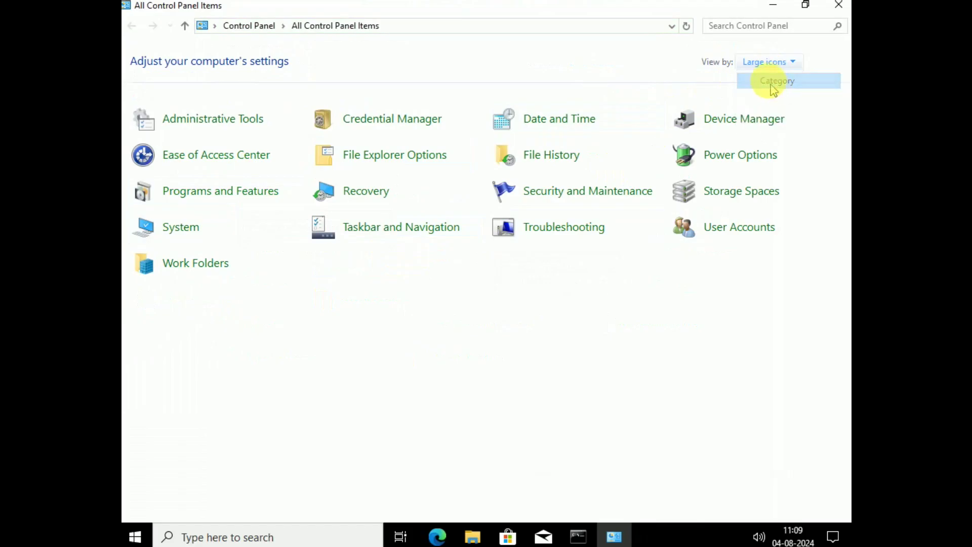
pyautogui.click(711, 63)
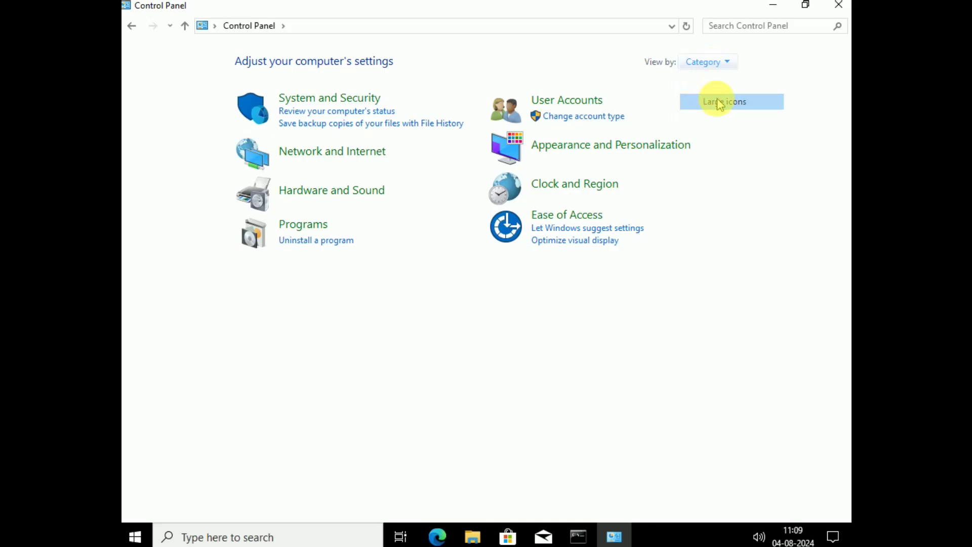
pyautogui.click(720, 100)
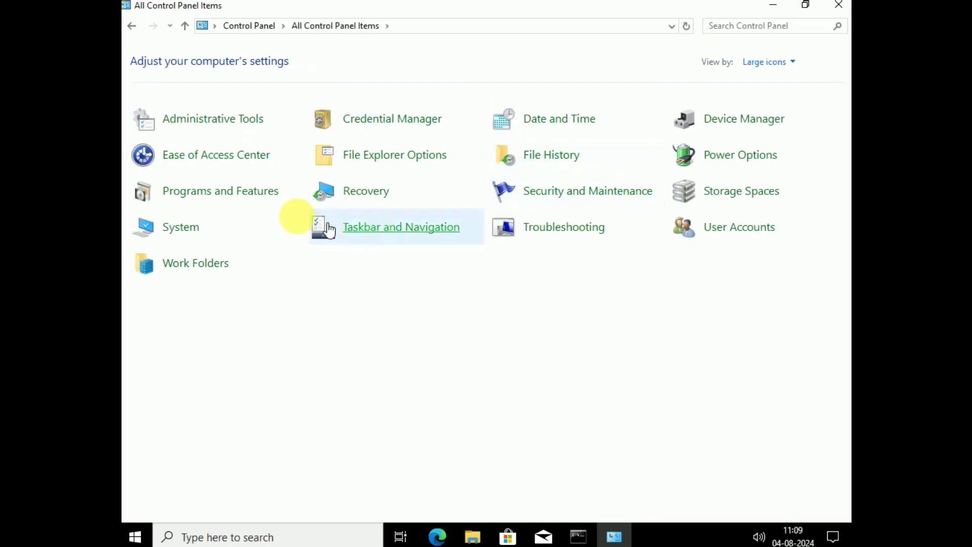
# Uninstall Microsoft OneDrive through Programs and Features, refresh the program list, and close the window
pyautogui.click(247, 196)
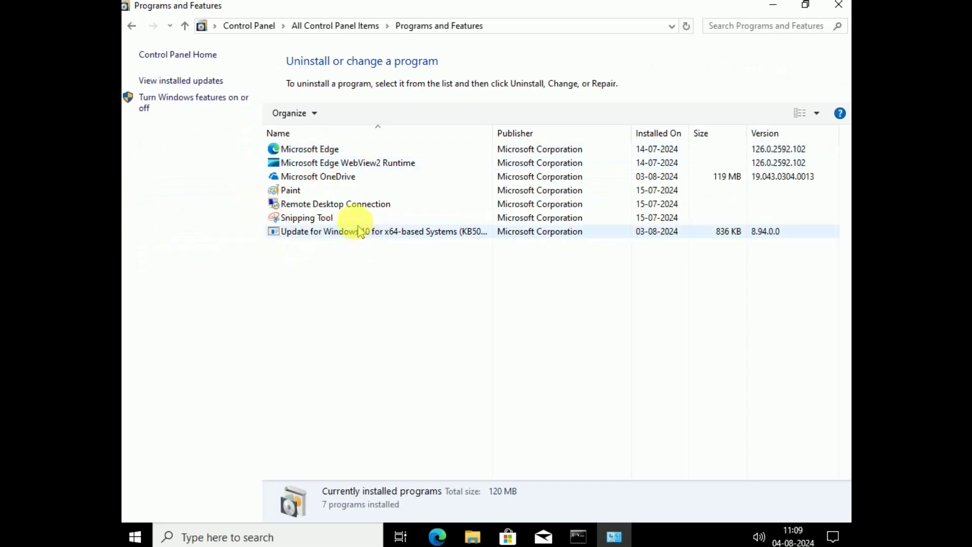
pyautogui.click(354, 182)
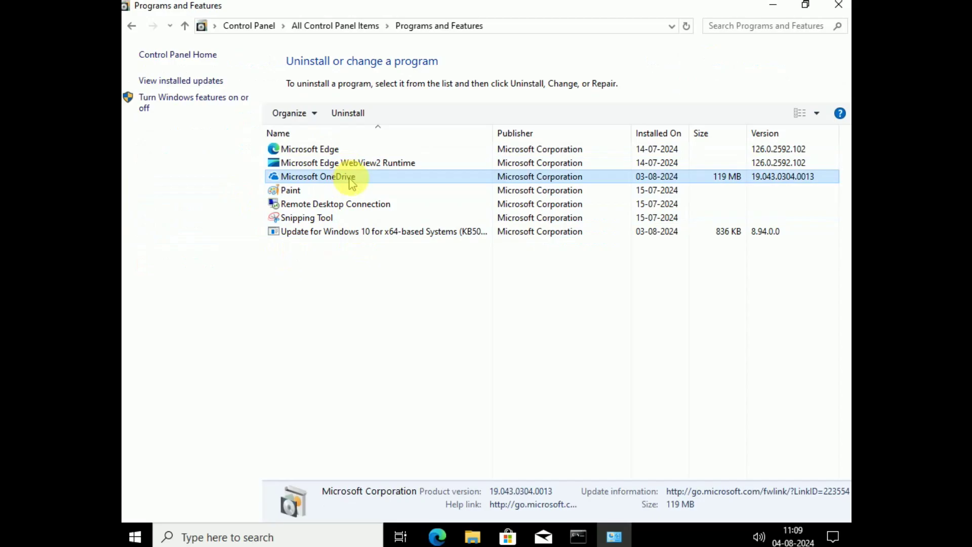
pyautogui.click(359, 118)
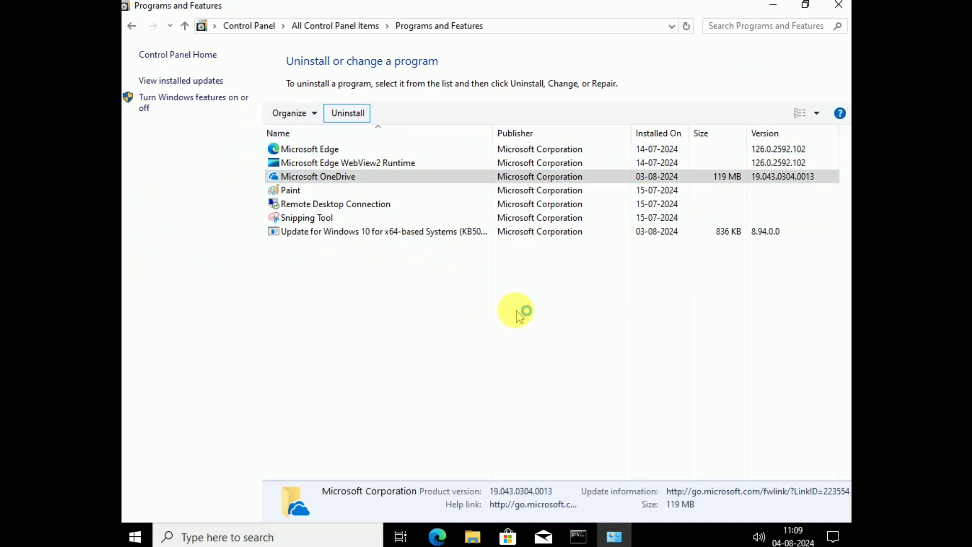
pyautogui.rightClick(536, 313)
pyautogui.click(551, 369)
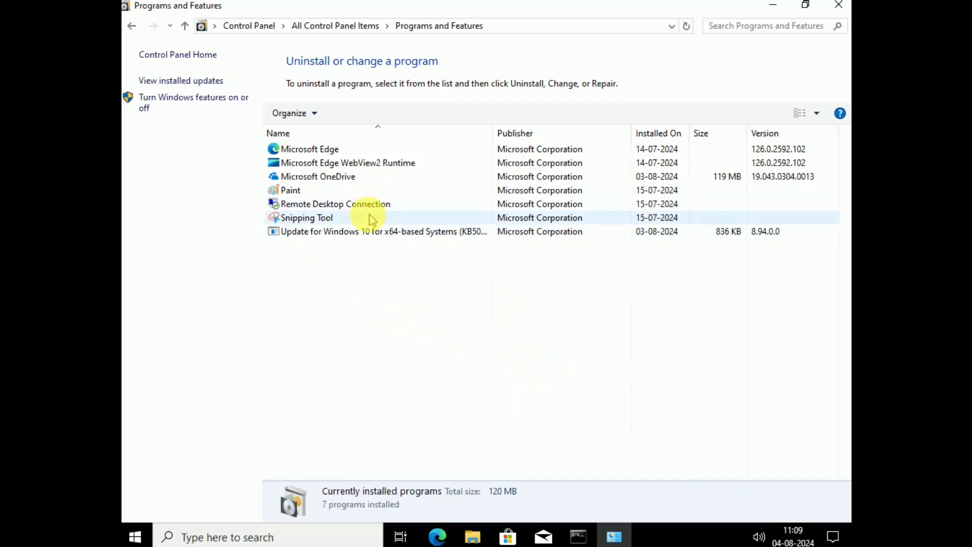
pyautogui.click(845, 9)
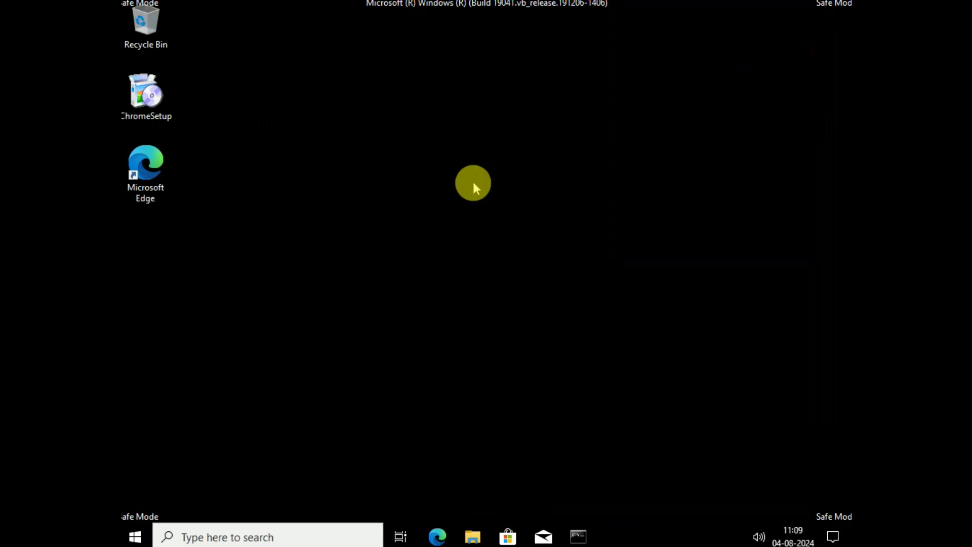
# Refresh the desktop, bring up the Command Prompt running sfc /scannow, and close it
pyautogui.rightClick(473, 178)
pyautogui.click(511, 220)
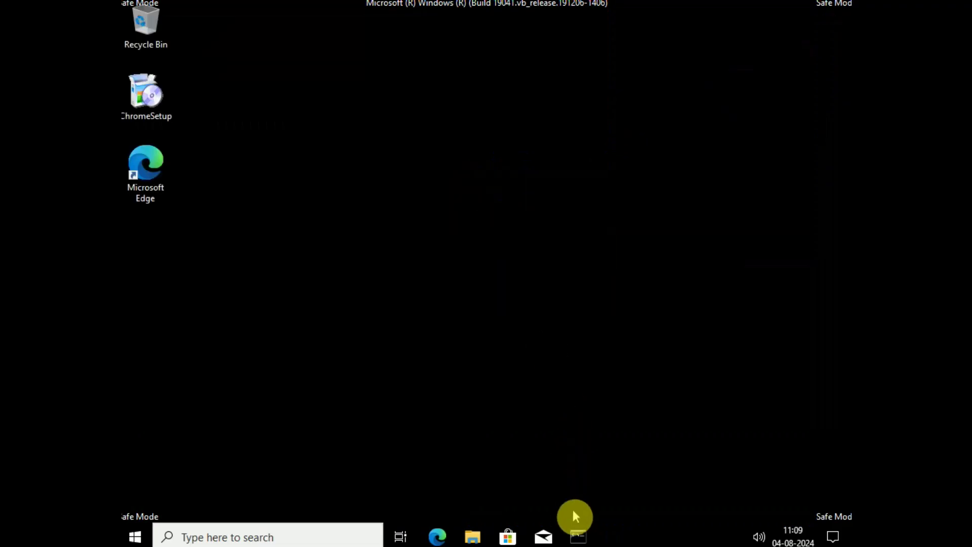
pyautogui.click(577, 535)
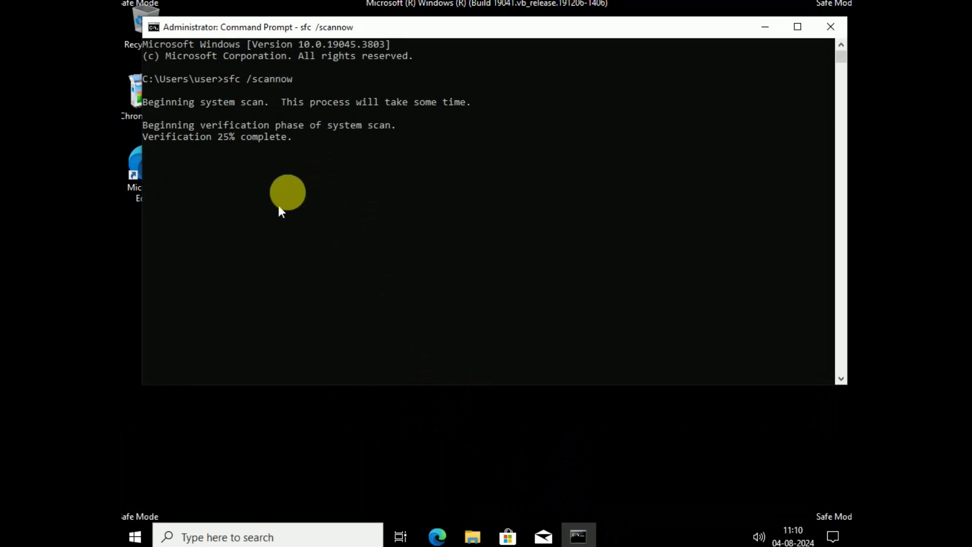
pyautogui.click(834, 35)
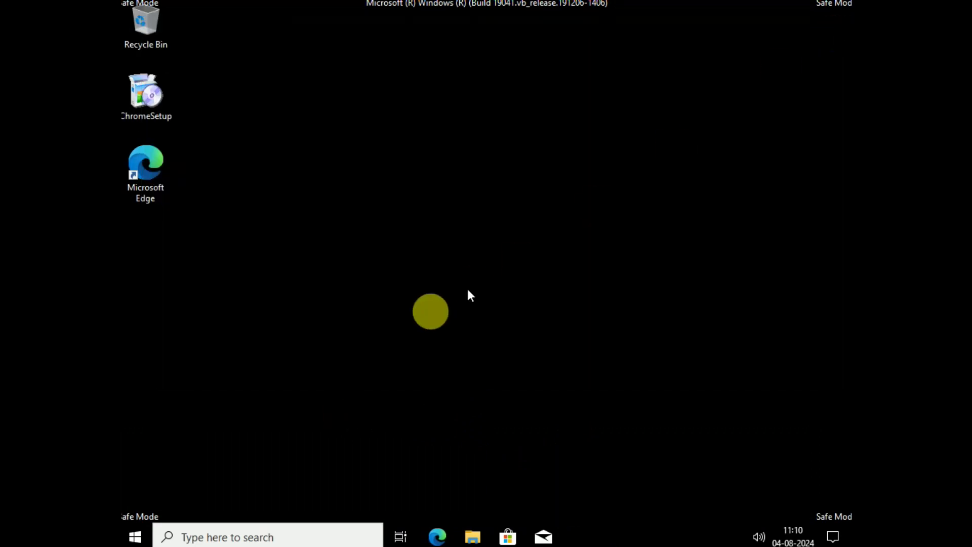
pyautogui.click(141, 539)
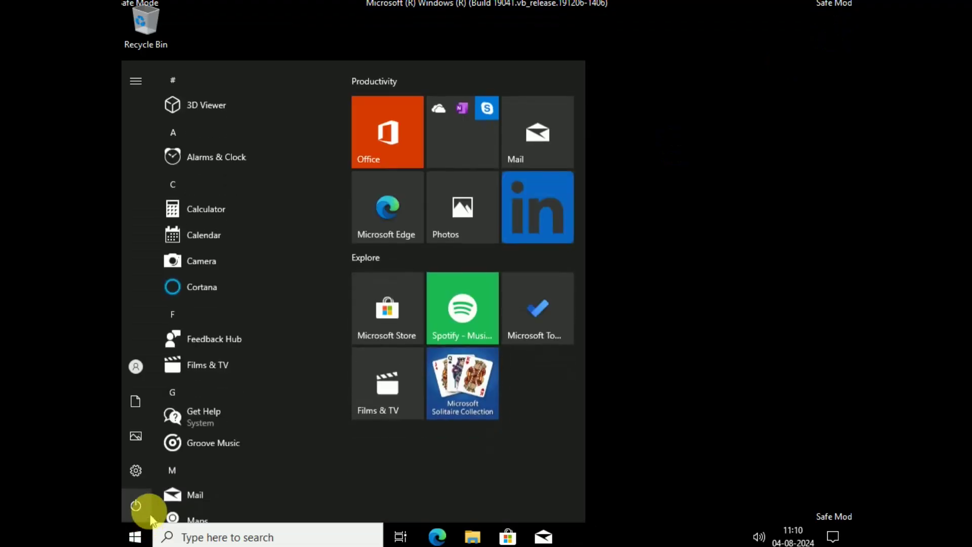
pyautogui.click(136, 505)
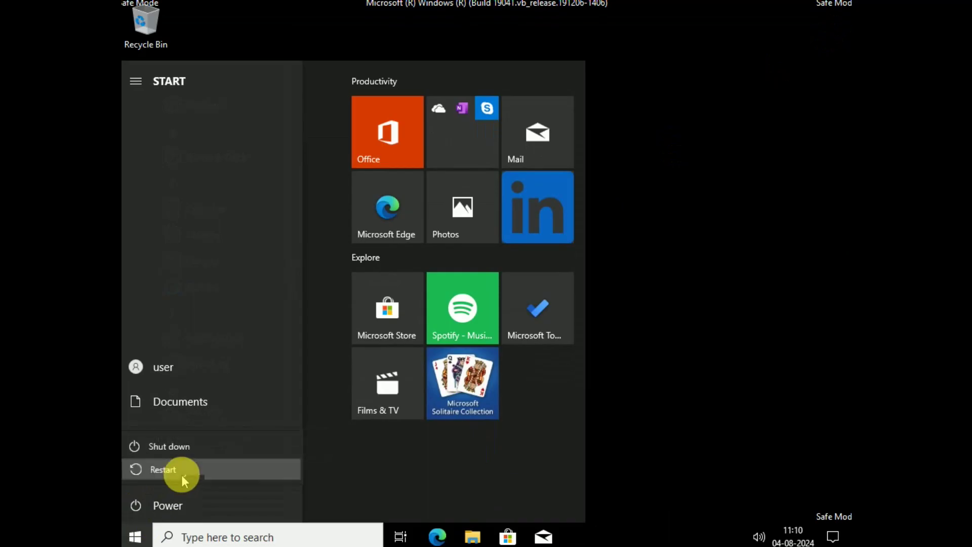
pyautogui.press('Escape')
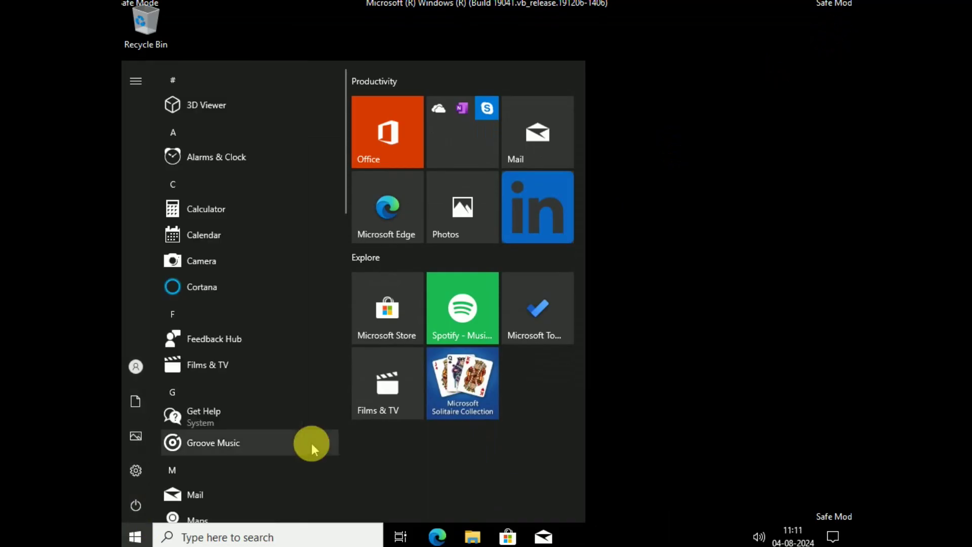
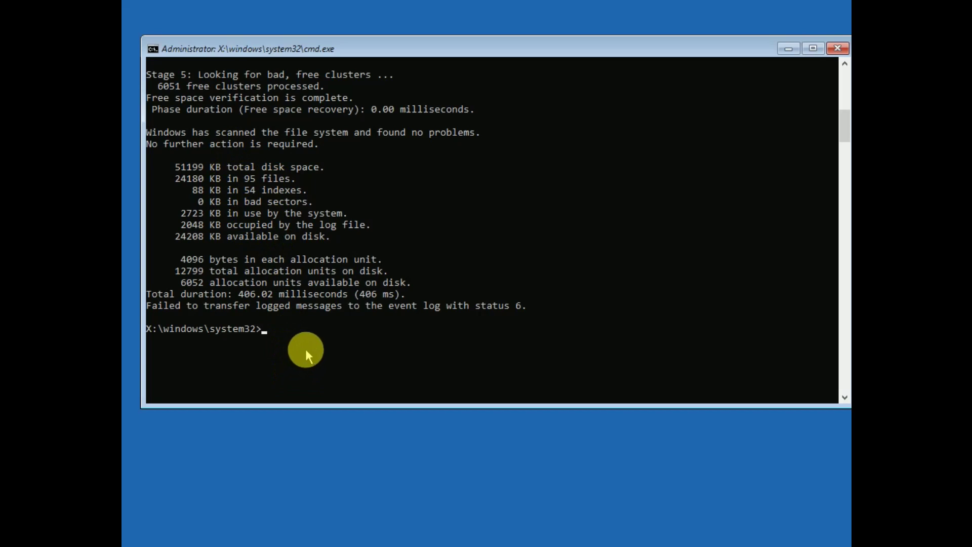
# Close the recovery Command Prompt with the disk check output and open a fresh one from the advanced troubleshooting options
pyautogui.scroll(-1, 305, 348)
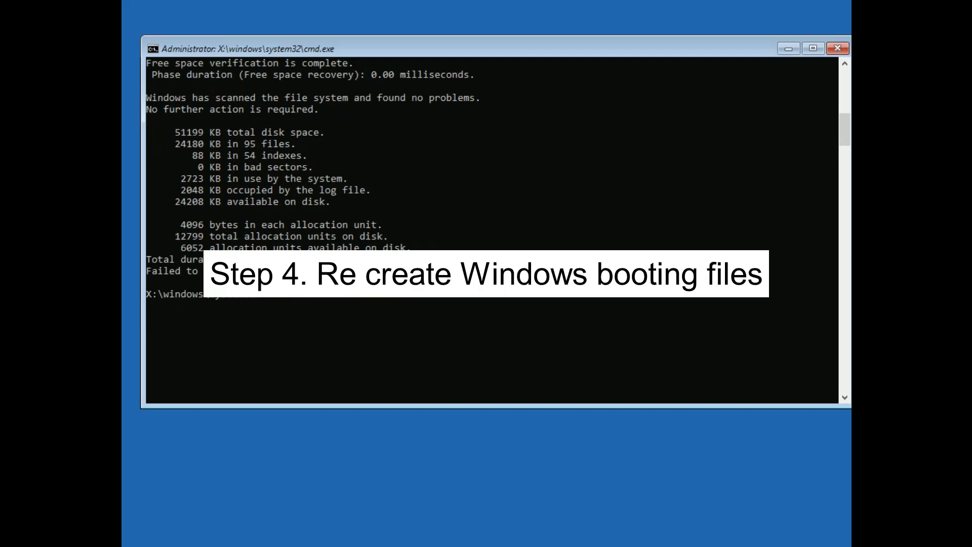
pyautogui.click(838, 49)
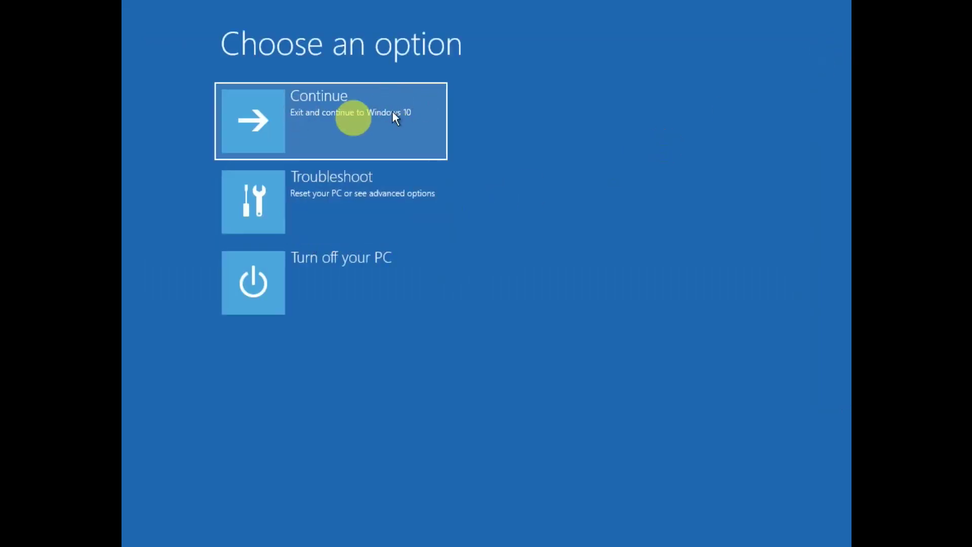
pyautogui.click(321, 212)
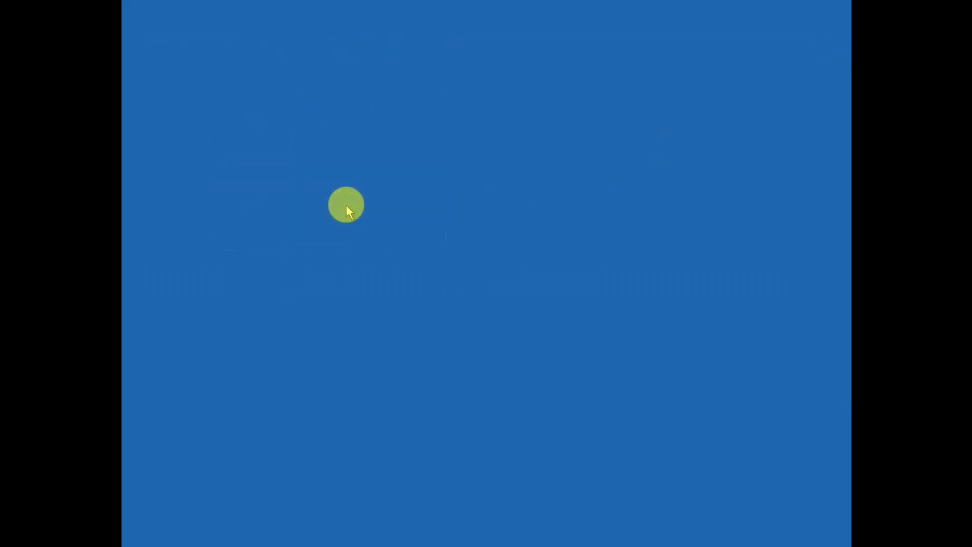
pyautogui.click(358, 210)
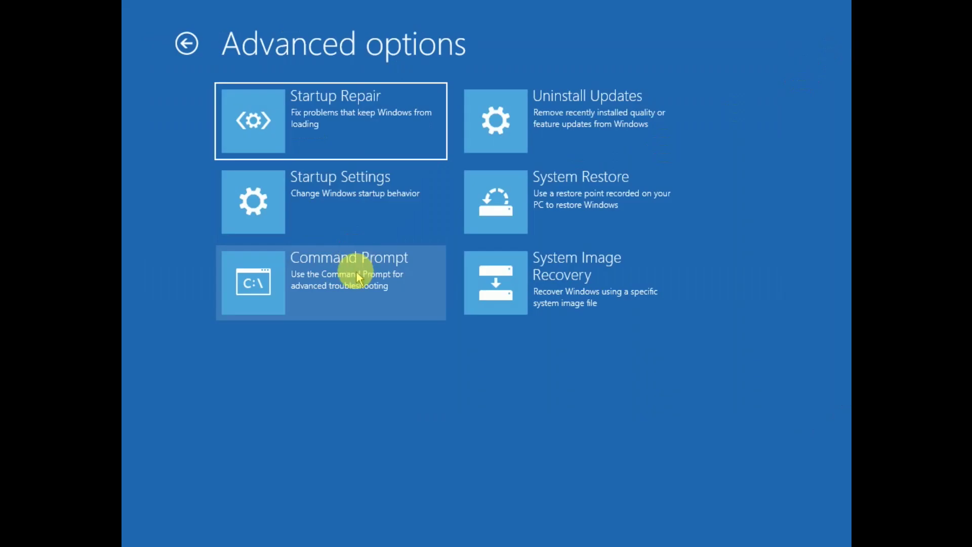
pyautogui.click(372, 277)
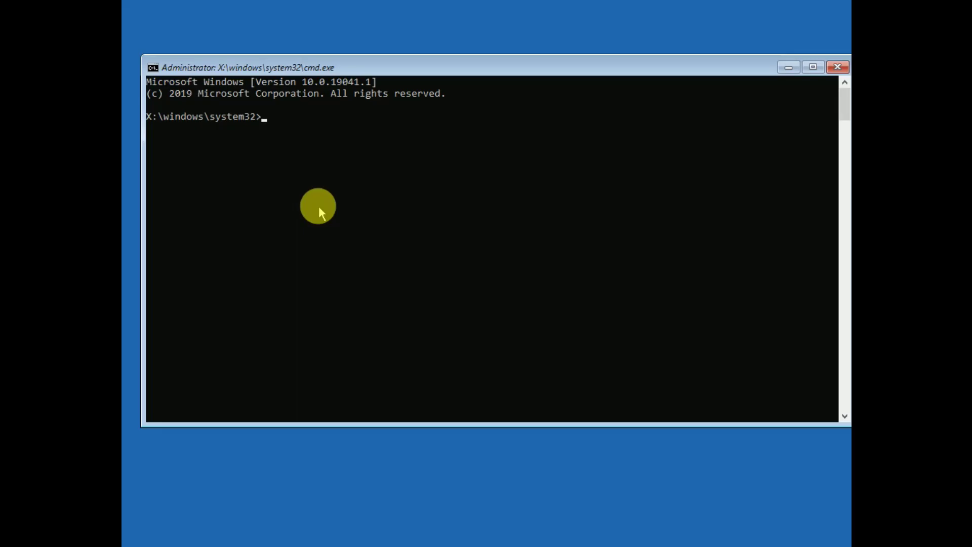
pyautogui.write('boore')
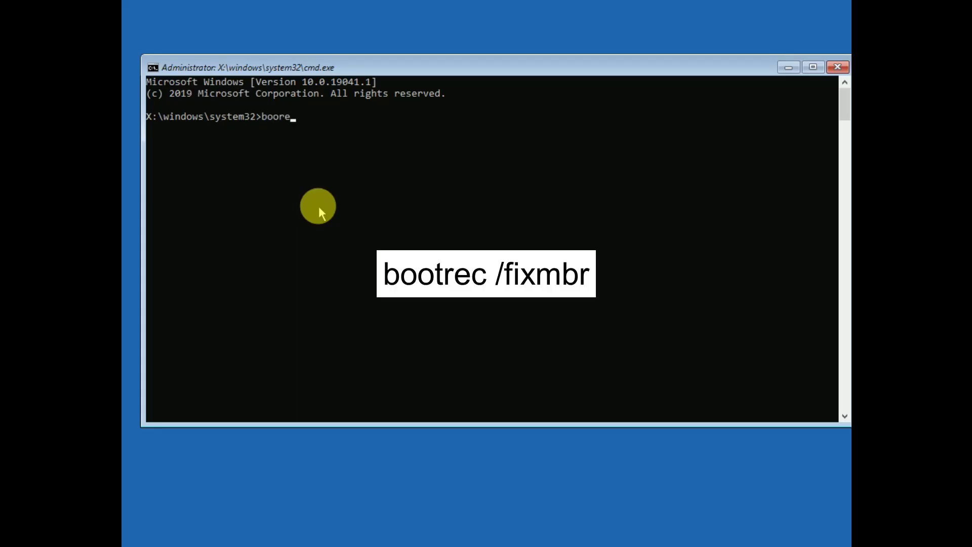
pyautogui.write('c /fixb')
pyautogui.press('BackSpace')
pyautogui.write('mbr')
pyautogui.press('Return')
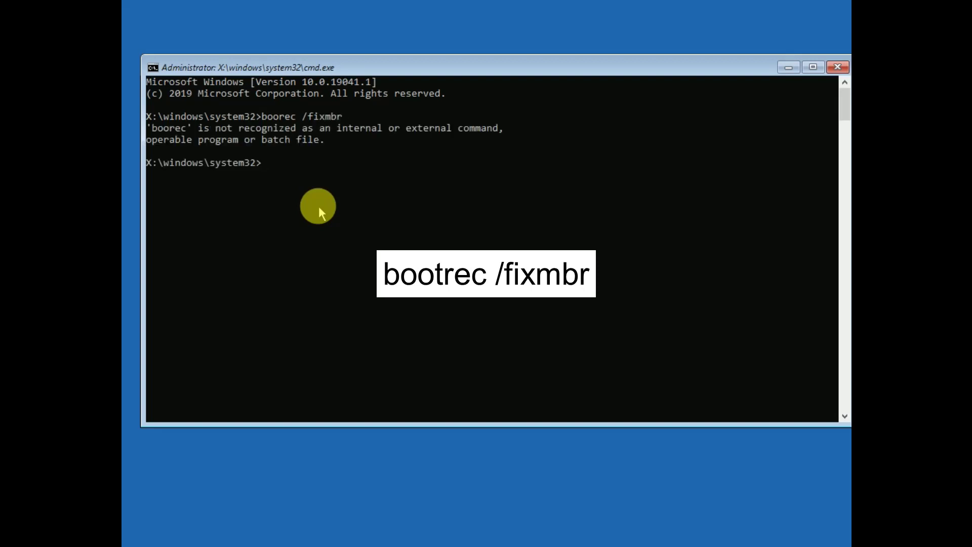
# Repair the master boot record with bootrec /fixmbr, and try to write a new boot sector with bootrec /fixboot
pyautogui.write('bootrec /fixmbr')
pyautogui.press('Return')
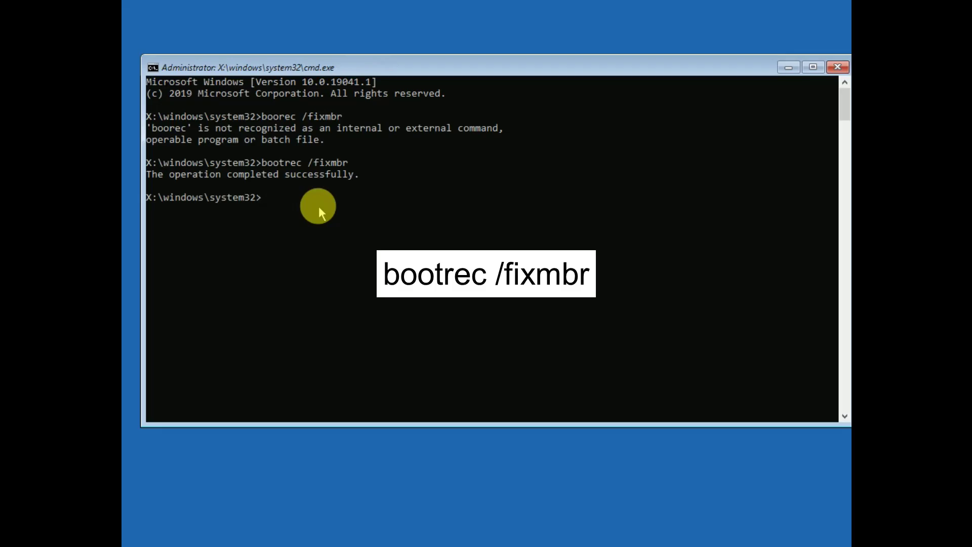
pyautogui.write('bootrec /fi')
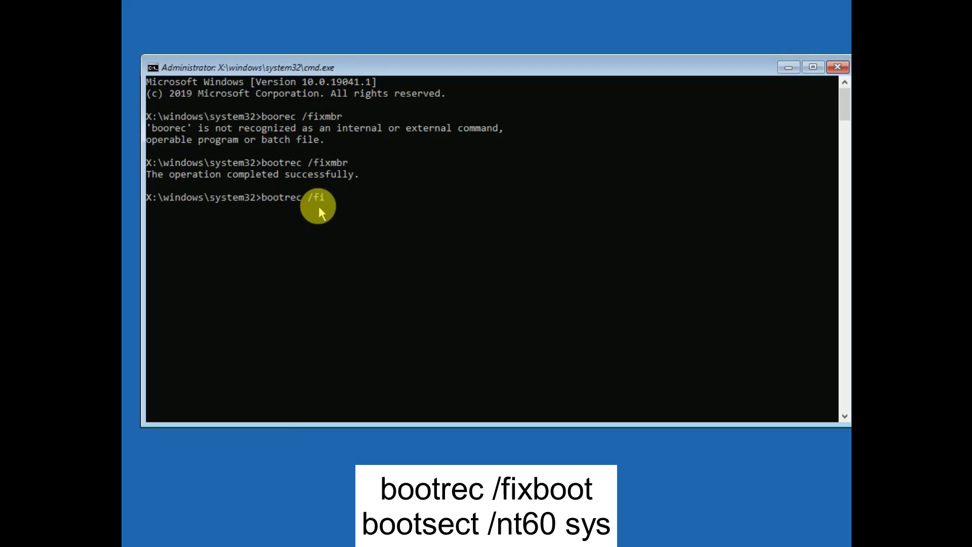
pyautogui.write('xboot')
pyautogui.press('Return')
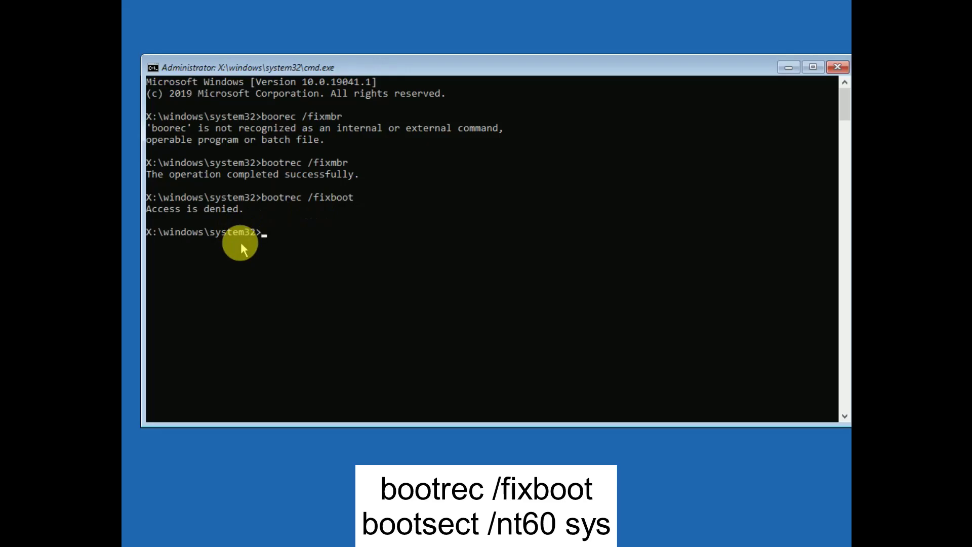
# Update the system partition's boot code with bootsect /nt60 sys and run bootrec /fixboot again
pyautogui.write('bootsect /nt60 sys')
pyautogui.press('Return')
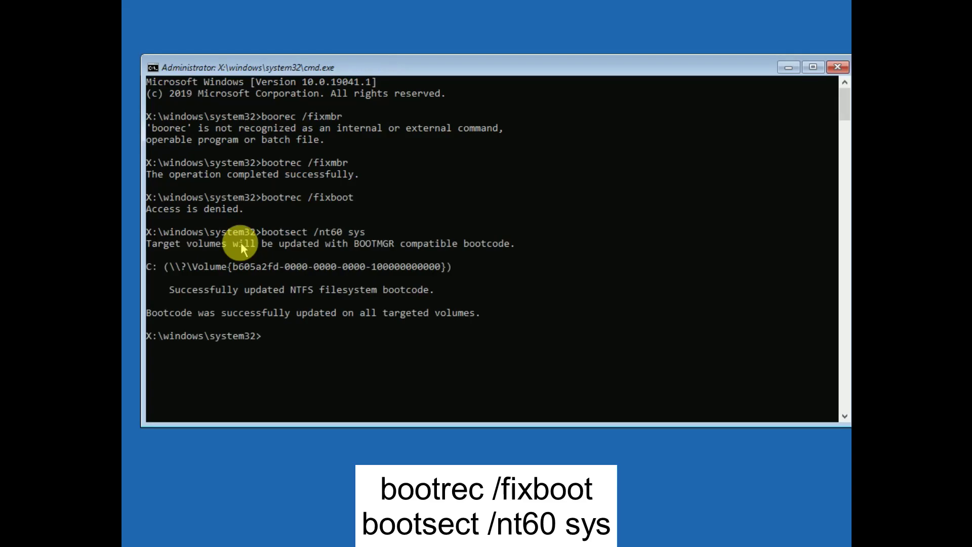
pyautogui.press('Up')
pyautogui.press('Up')
pyautogui.press('Return')
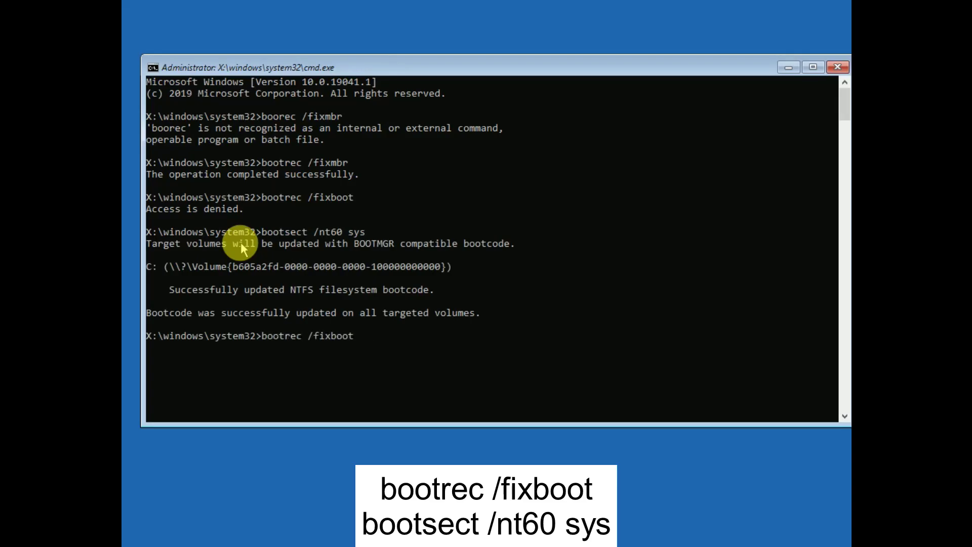
# Rebuild the boot configuration data with bootrec /rebuildbcd, and leave the Command Prompt with exit
pyautogui.scroll(-2, 265, 304)
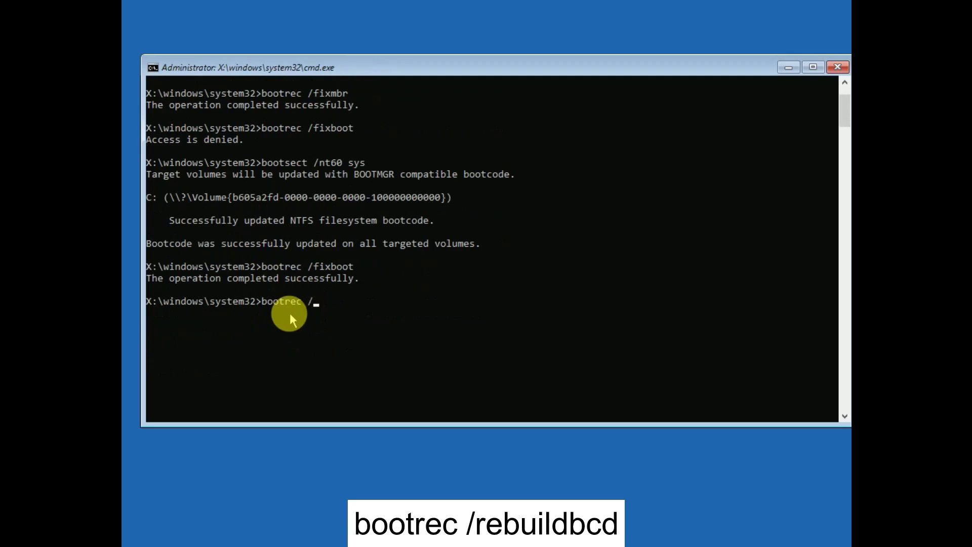
pyautogui.write('rebuildbcd')
pyautogui.press('Return')
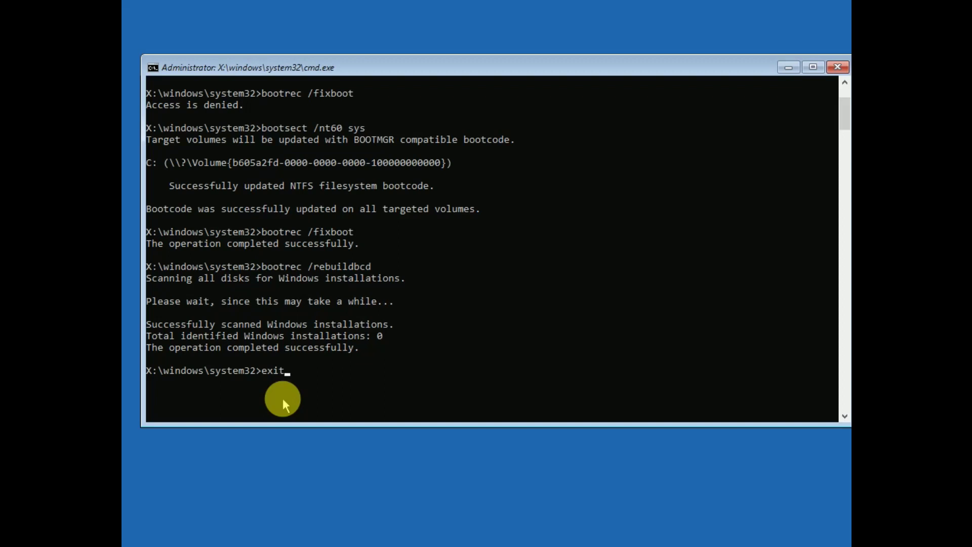
pyautogui.press('Return')
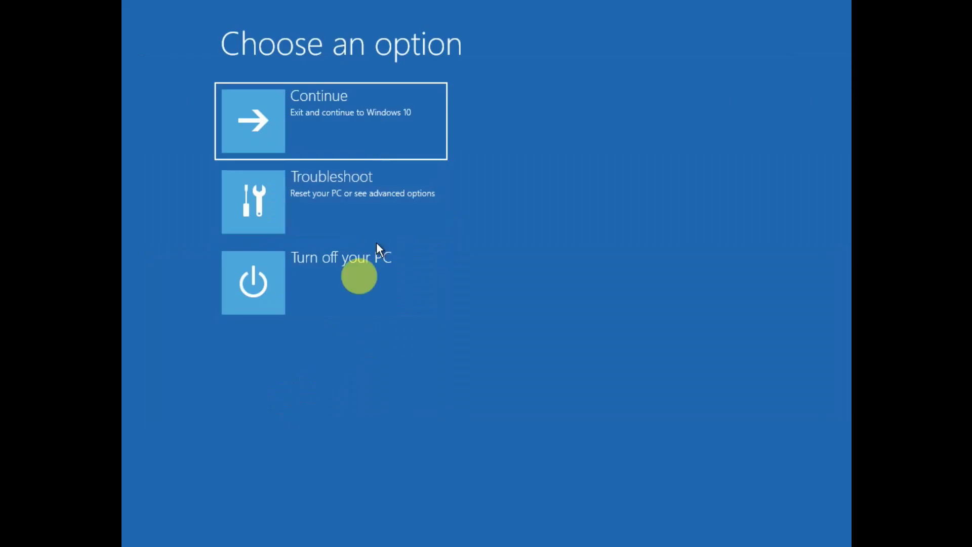
# Open System Restore from the advanced troubleshooting options to look for a usable restore point, and cancel it
pyautogui.click(346, 207)
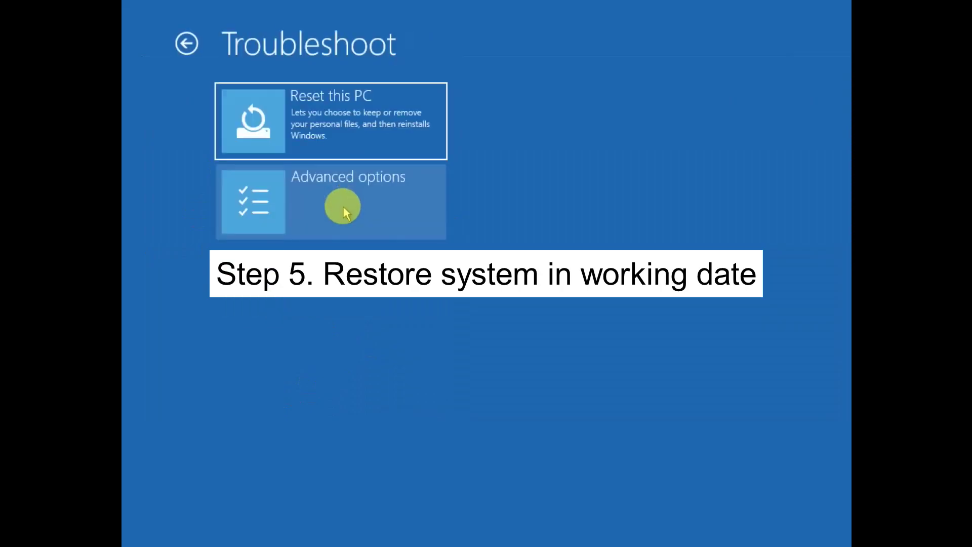
pyautogui.click(342, 206)
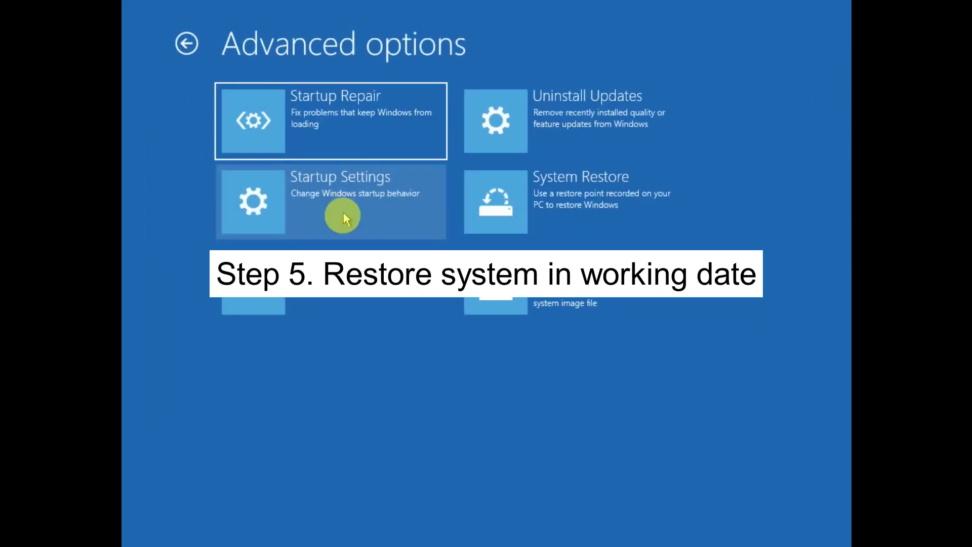
pyautogui.click(593, 208)
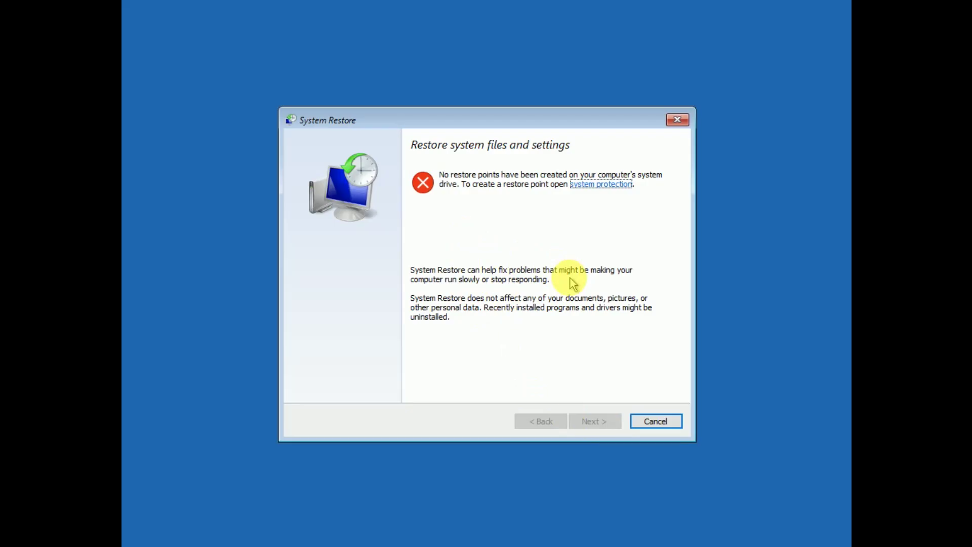
pyautogui.click(656, 424)
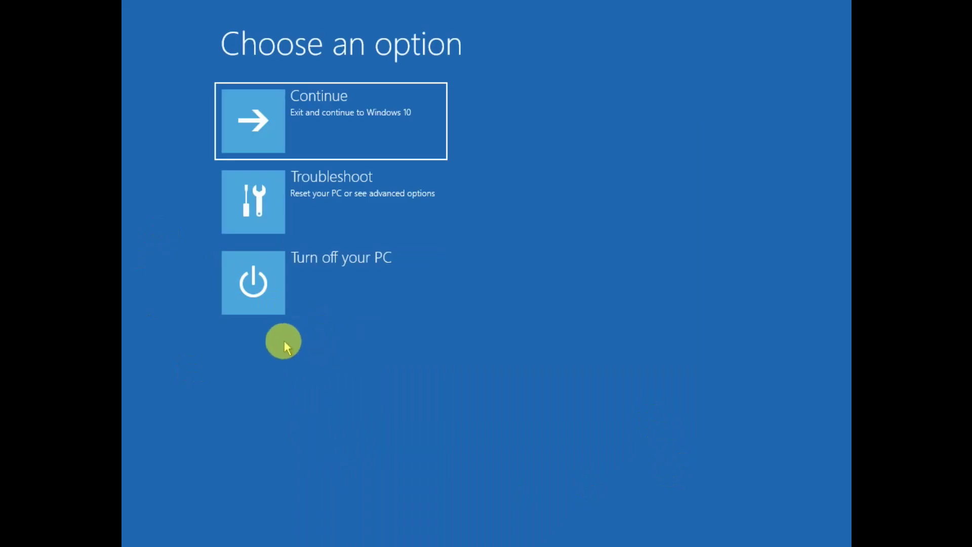
# Try to uninstall the latest quality update through the advanced troubleshooting options, and close the result page
pyautogui.click(359, 209)
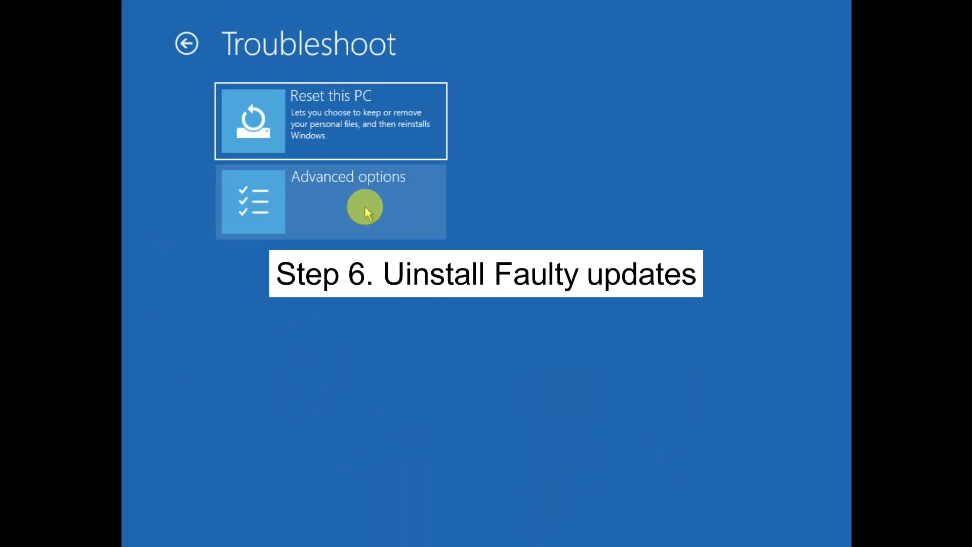
pyautogui.click(364, 206)
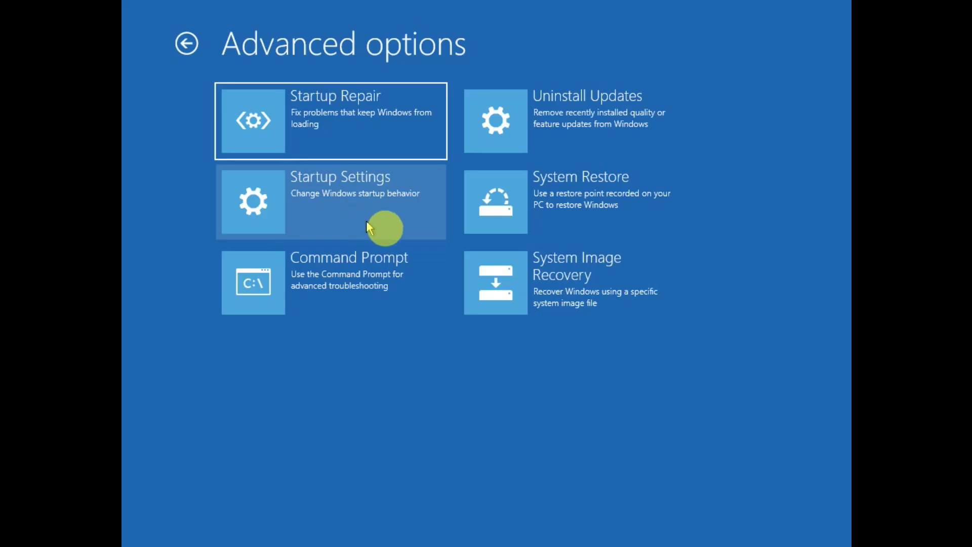
pyautogui.click(624, 144)
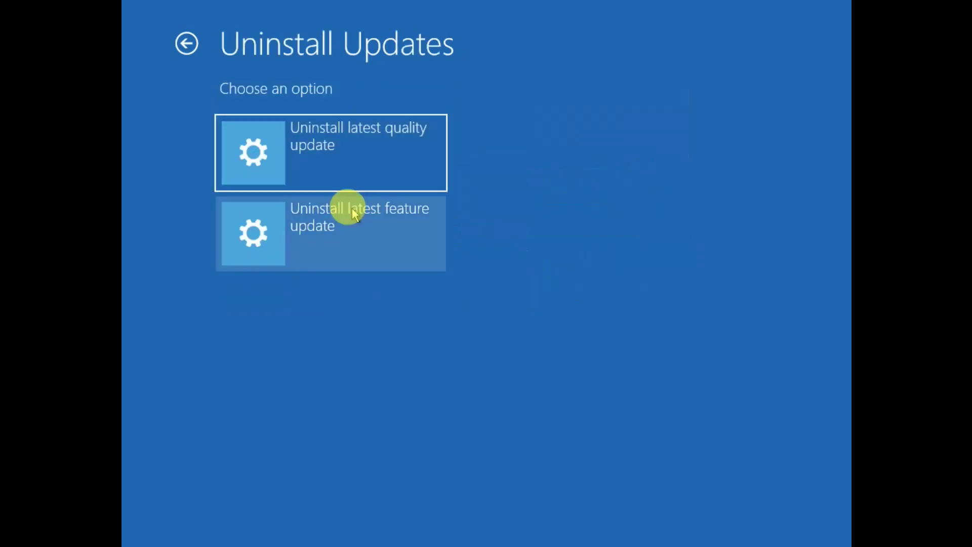
pyautogui.click(371, 164)
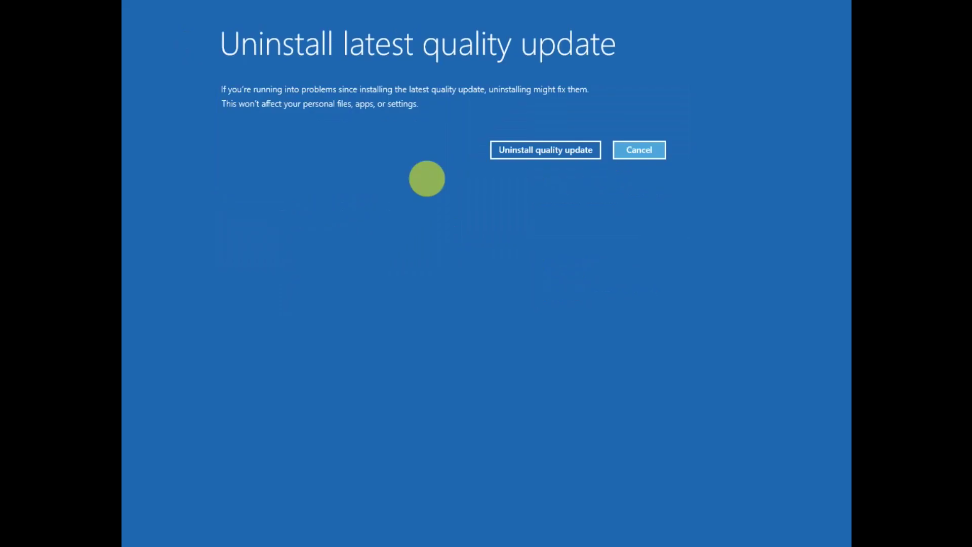
pyautogui.click(550, 155)
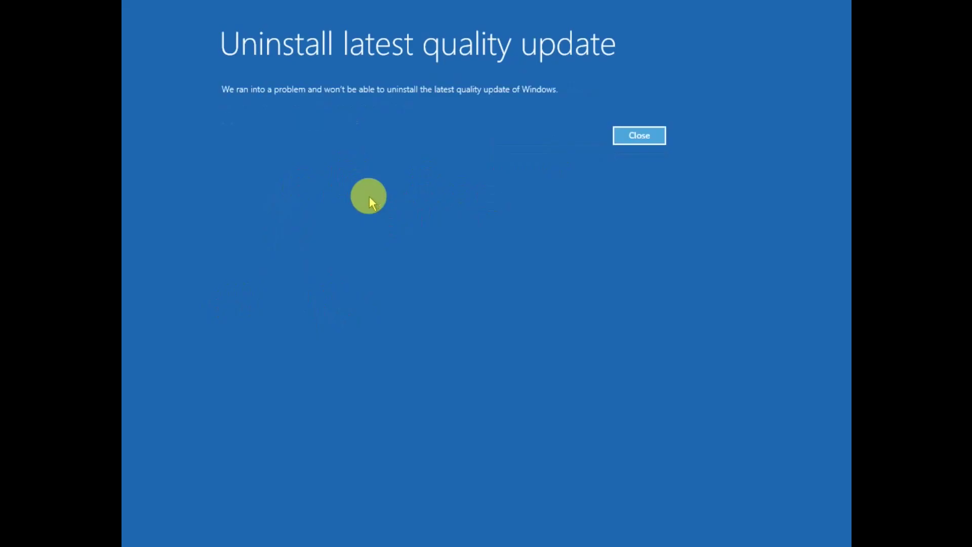
pyautogui.click(639, 135)
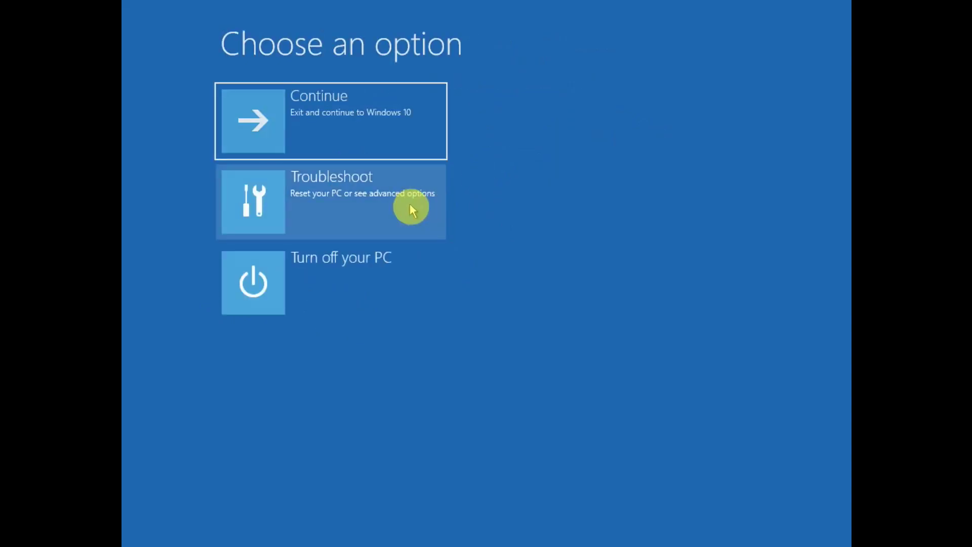
# Try to uninstall the latest feature update from the advanced troubleshooting options, and return to the recovery start screen
pyautogui.click(411, 207)
pyautogui.click(386, 195)
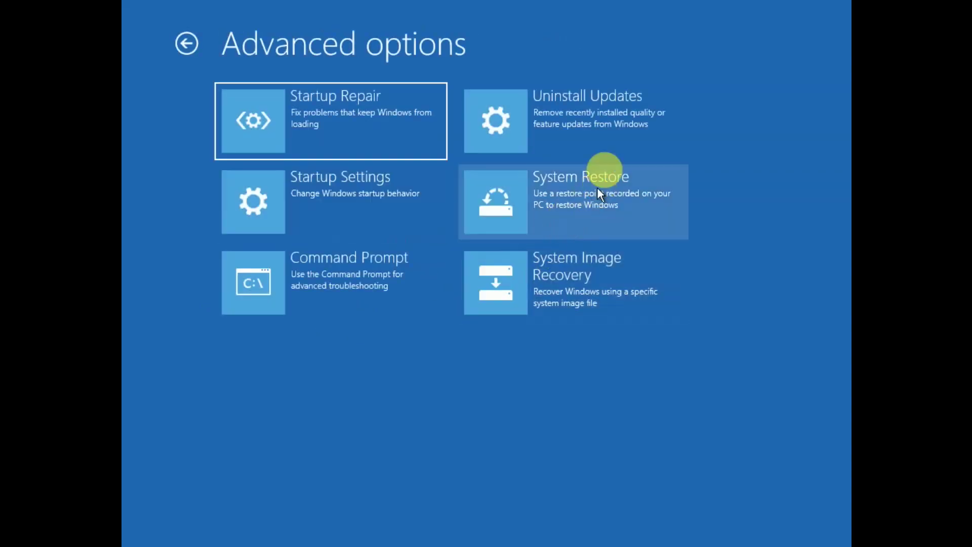
pyautogui.click(611, 142)
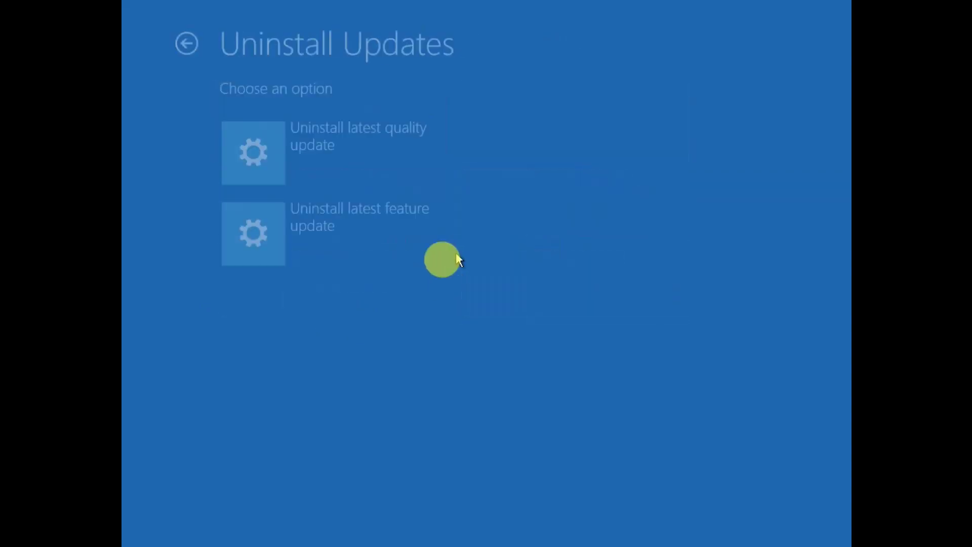
pyautogui.click(389, 245)
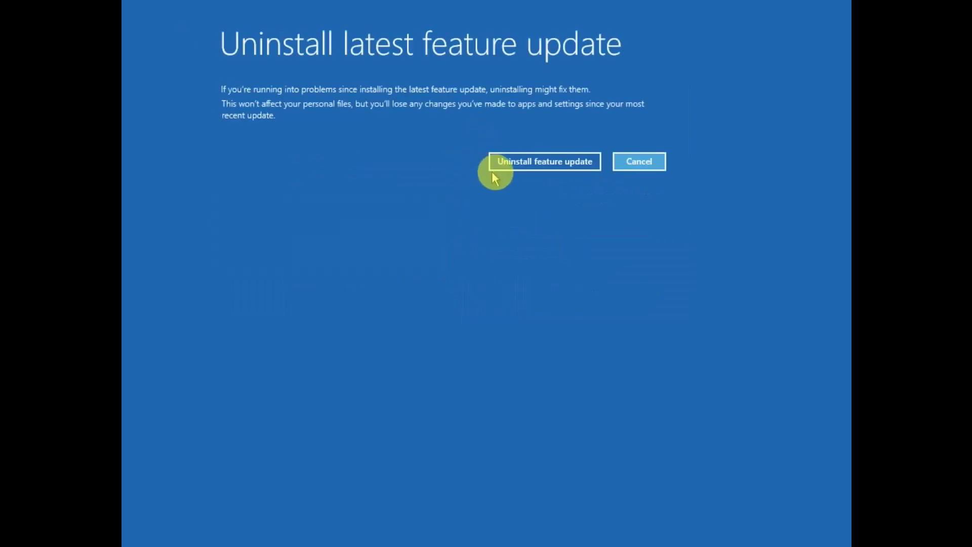
pyautogui.click(527, 163)
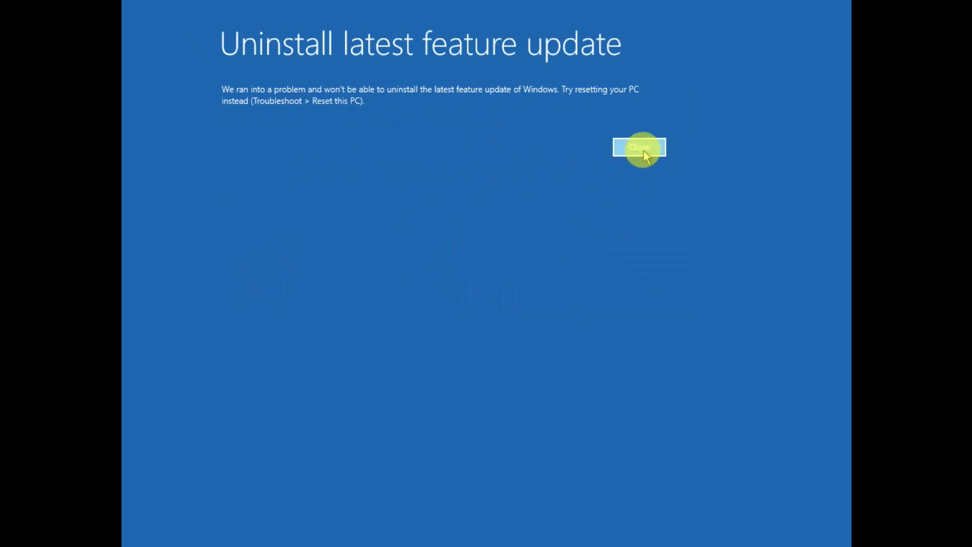
pyautogui.click(641, 149)
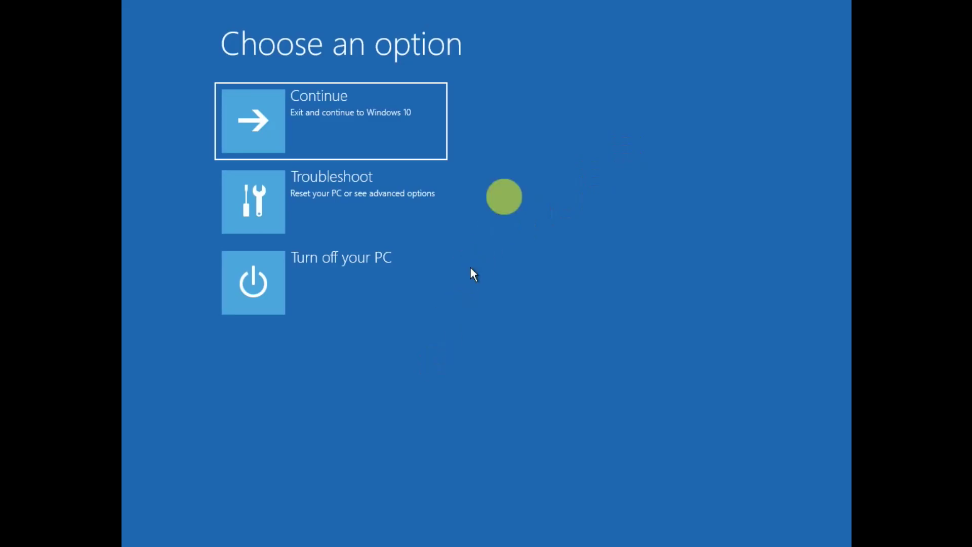
# Prepare a PC reset that keeps personal files and uses Local reinstall, and cancel it at the final confirmation
pyautogui.click(335, 217)
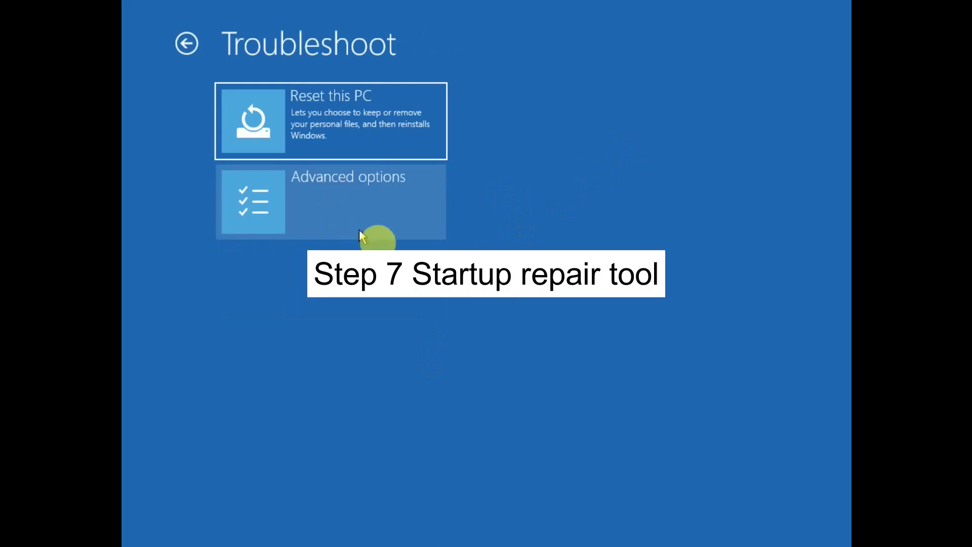
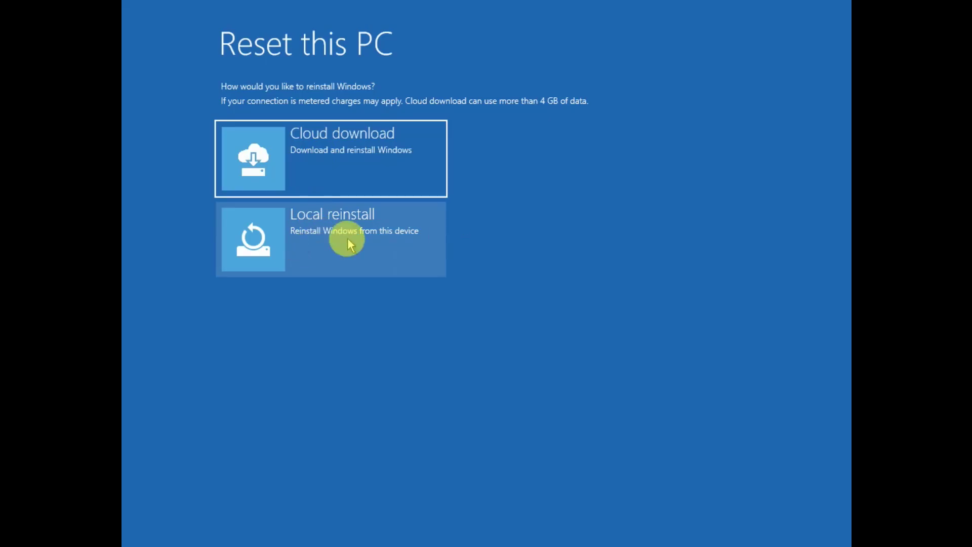
pyautogui.click(374, 254)
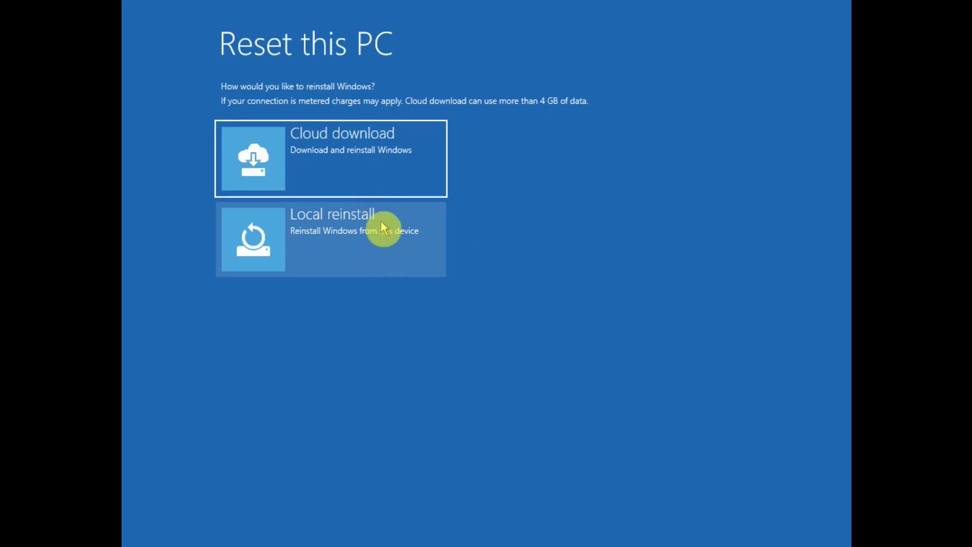
pyautogui.click(375, 249)
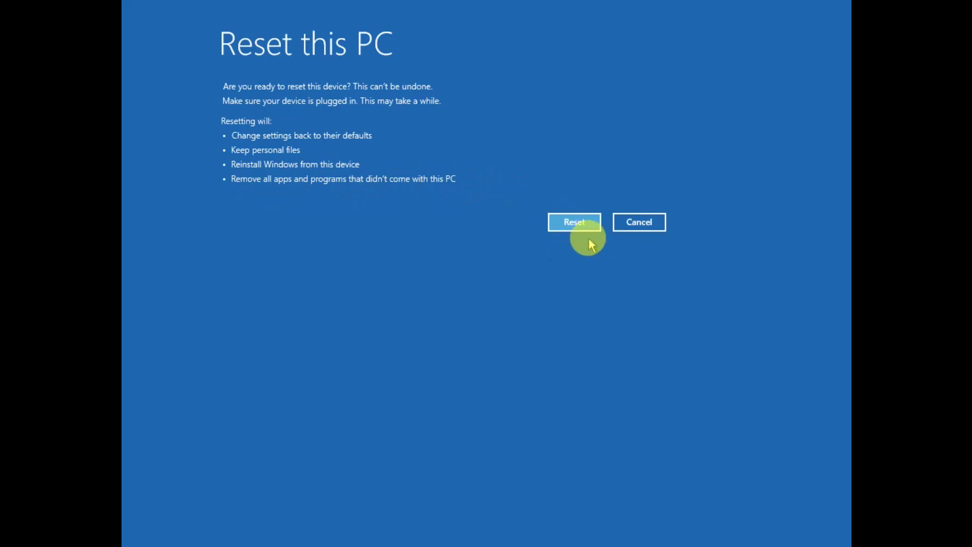
pyautogui.click(631, 223)
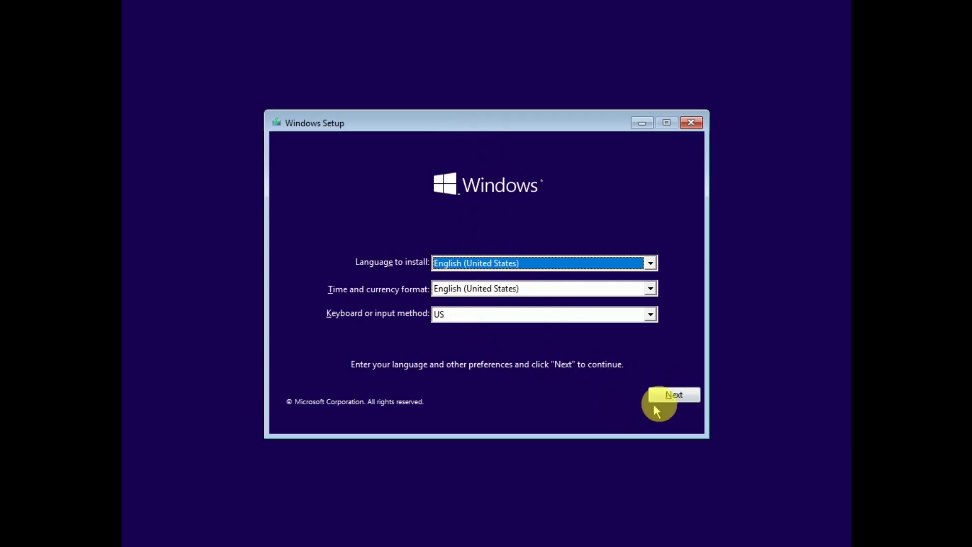
# Start Windows Setup with English (United States) and the US keyboard, skip the product key and choose Windows 10 Pro
pyautogui.click(672, 396)
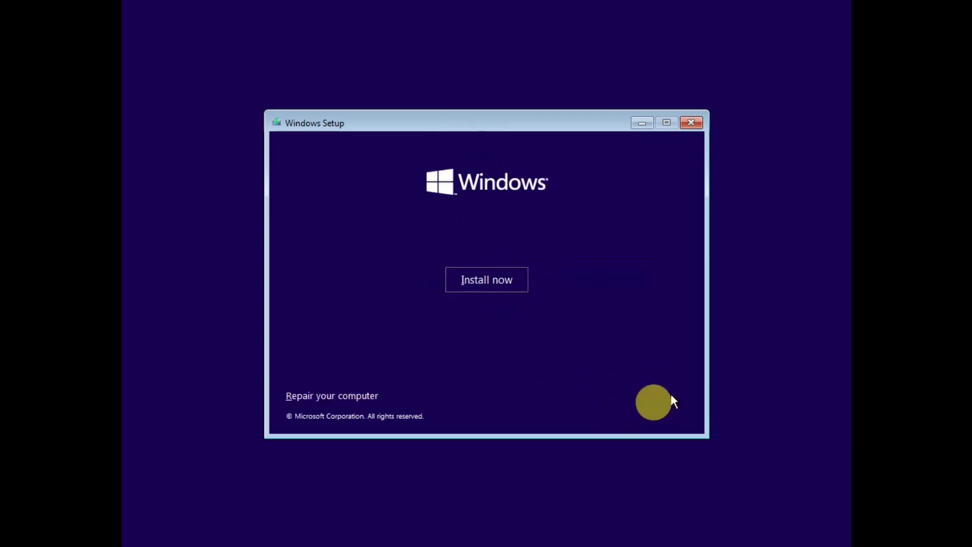
pyautogui.click(492, 288)
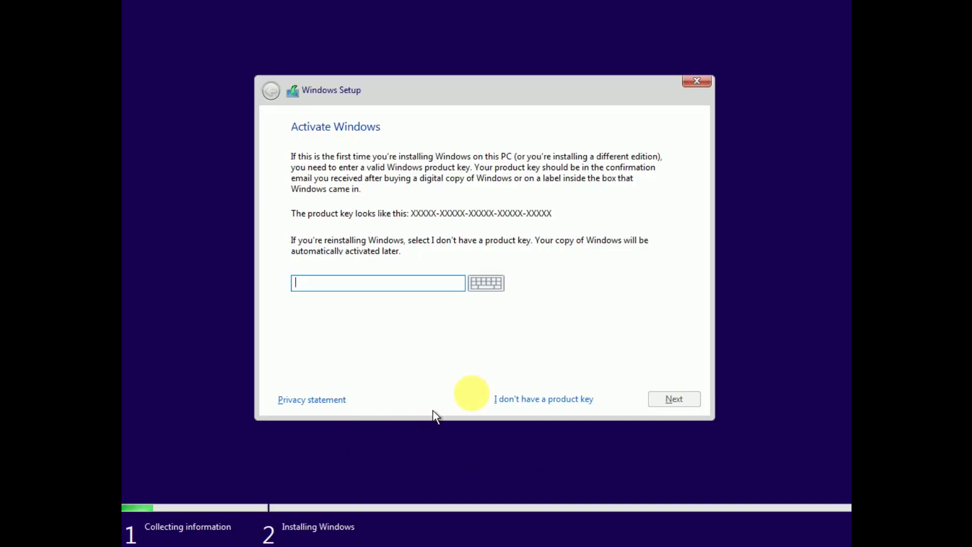
pyautogui.click(528, 398)
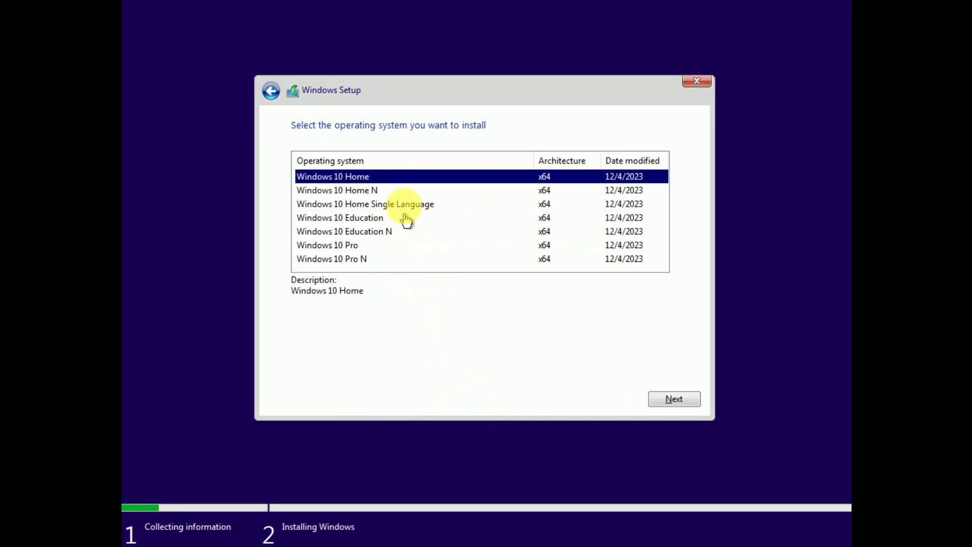
pyautogui.click(350, 247)
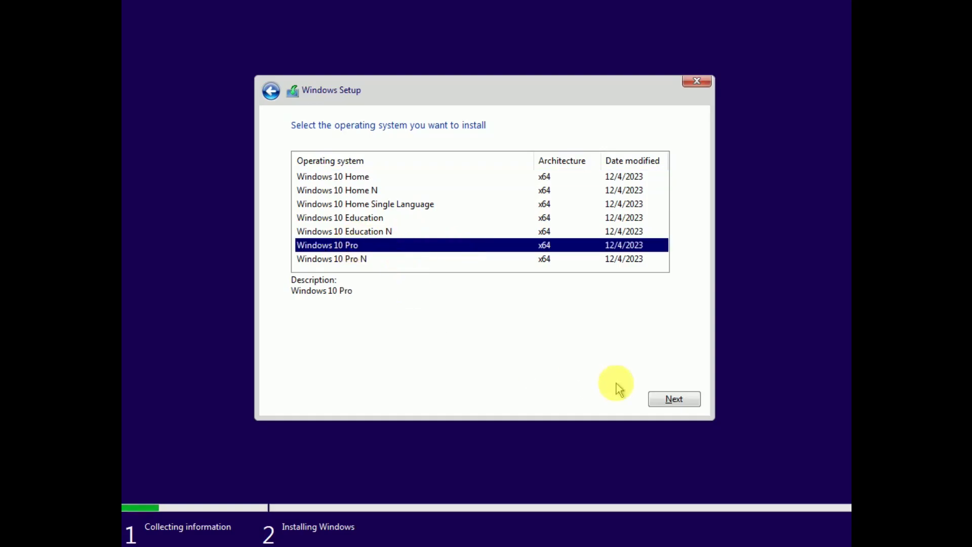
pyautogui.click(669, 401)
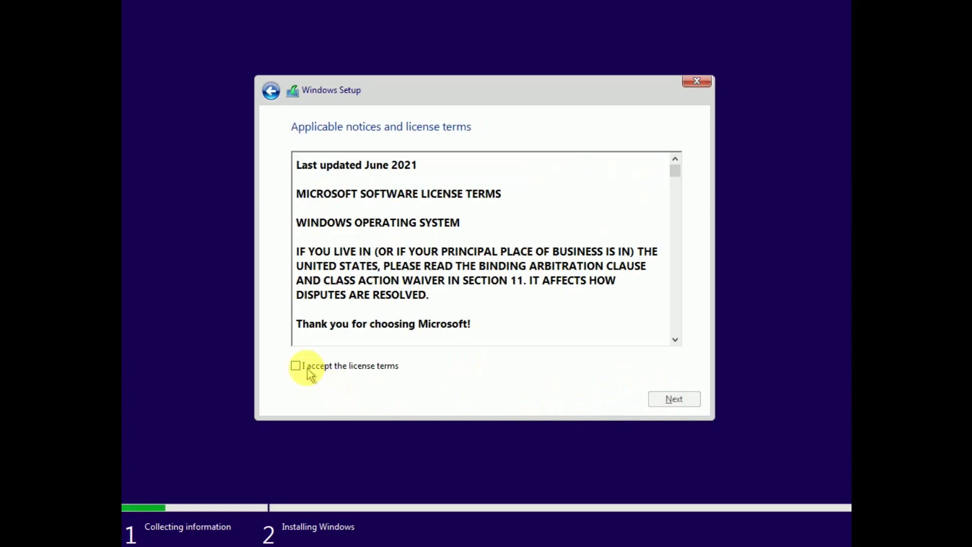
# Accept the license terms and choose the Custom installation that installs Windows only
pyautogui.click(306, 367)
pyautogui.click(679, 400)
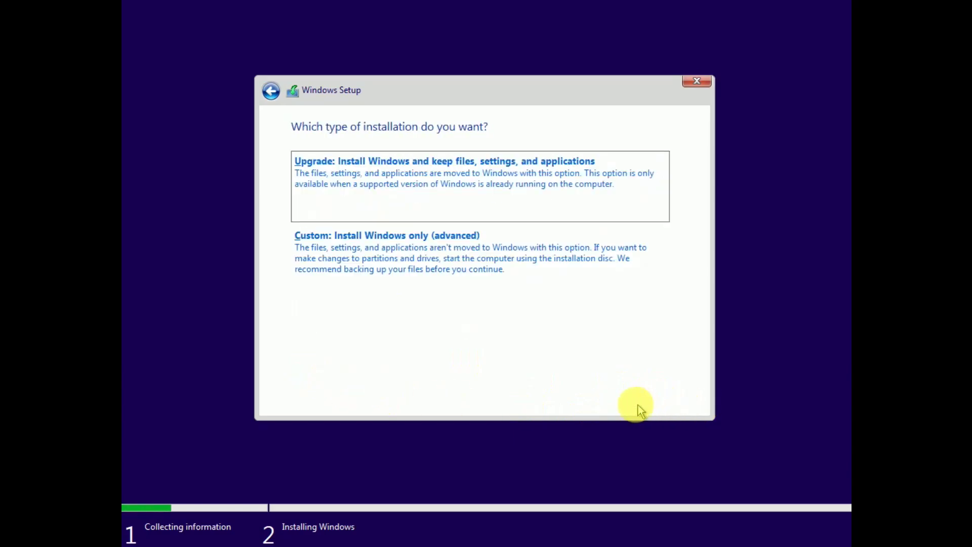
pyautogui.click(395, 286)
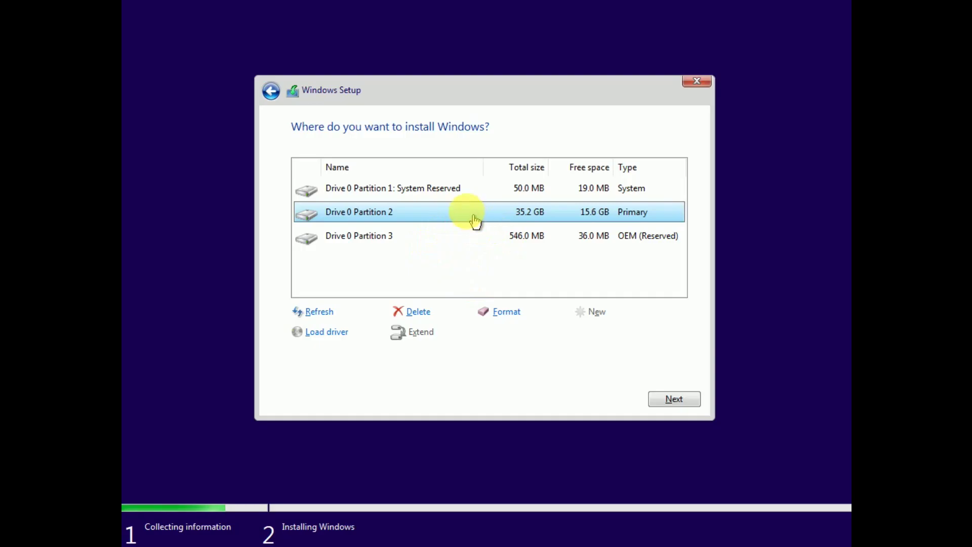
# Select Drive 0 Partition 2 as the install location, read the Windows.old warning and start the installation
pyautogui.click(446, 191)
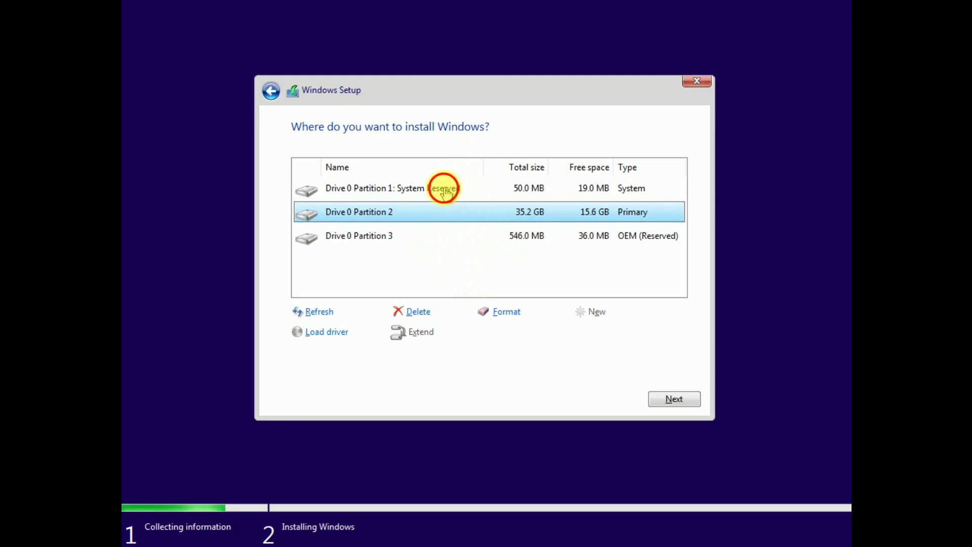
pyautogui.click(422, 215)
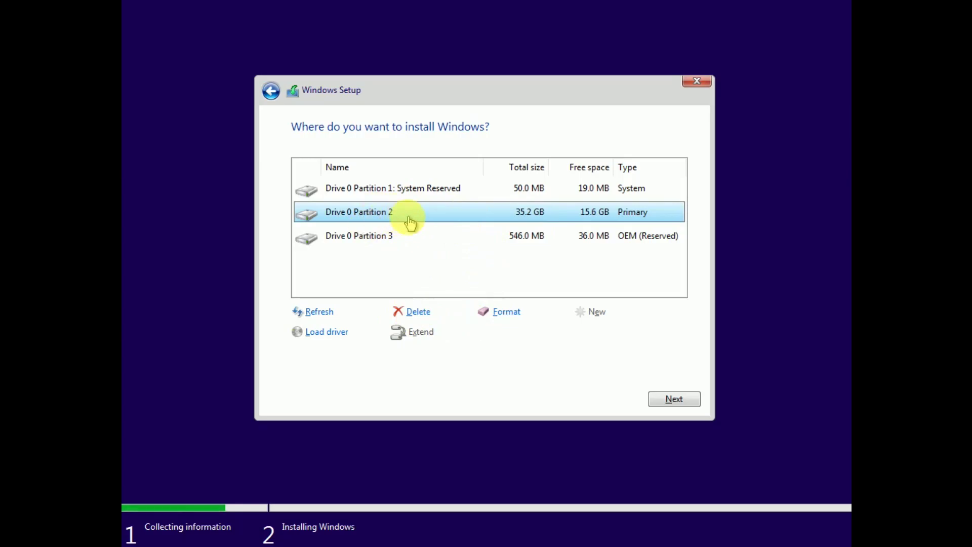
pyautogui.click(670, 405)
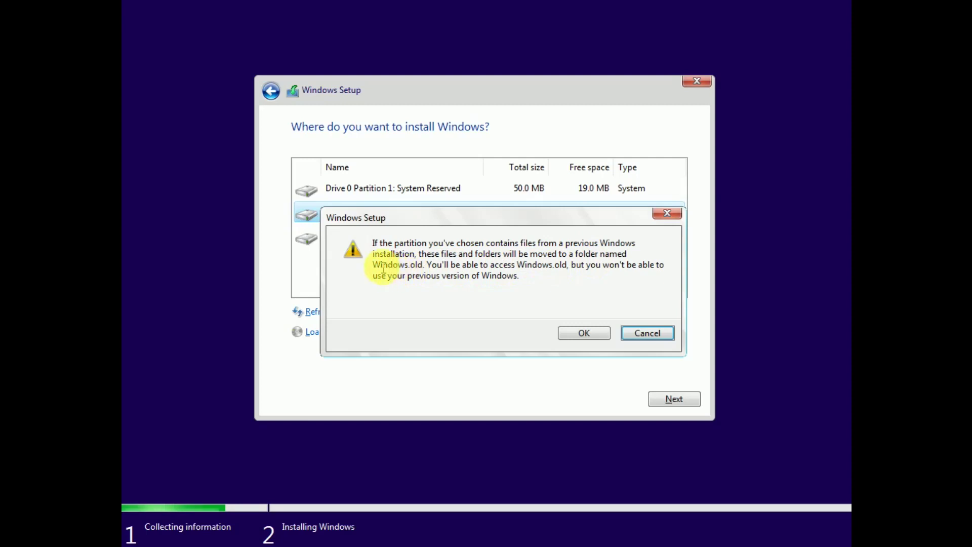
pyautogui.moveTo(374, 266); pyautogui.dragTo(422, 265)
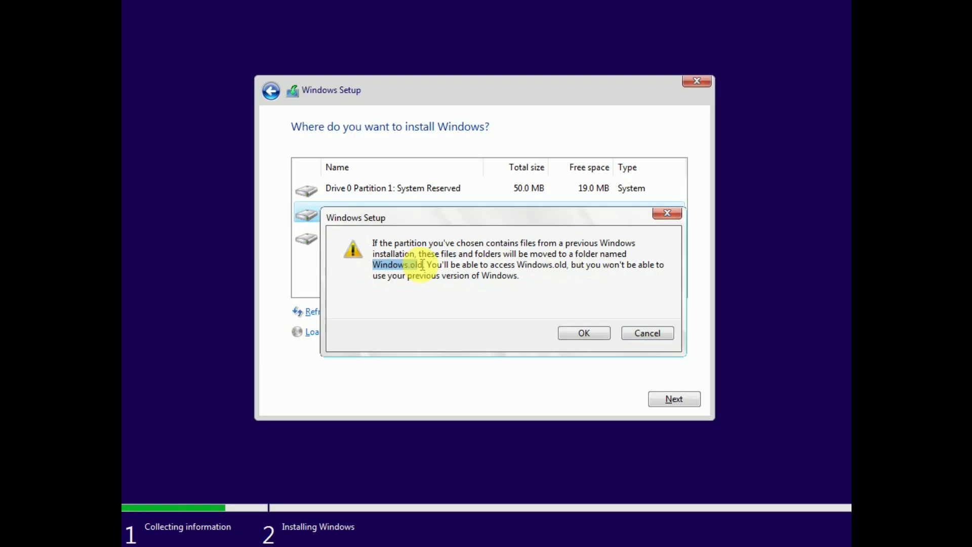
pyautogui.moveTo(422, 266); pyautogui.dragTo(577, 264)
pyautogui.click(572, 266)
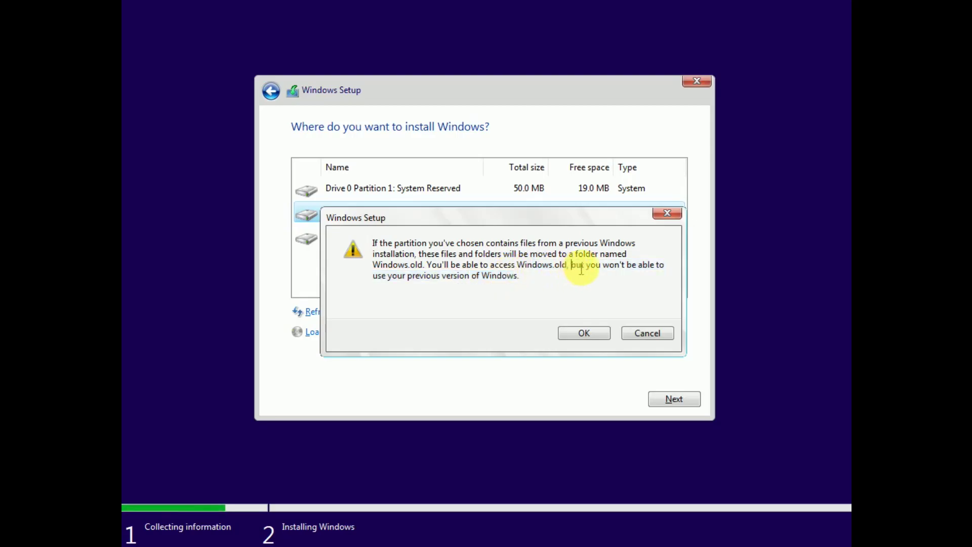
pyautogui.moveTo(403, 277); pyautogui.dragTo(366, 242)
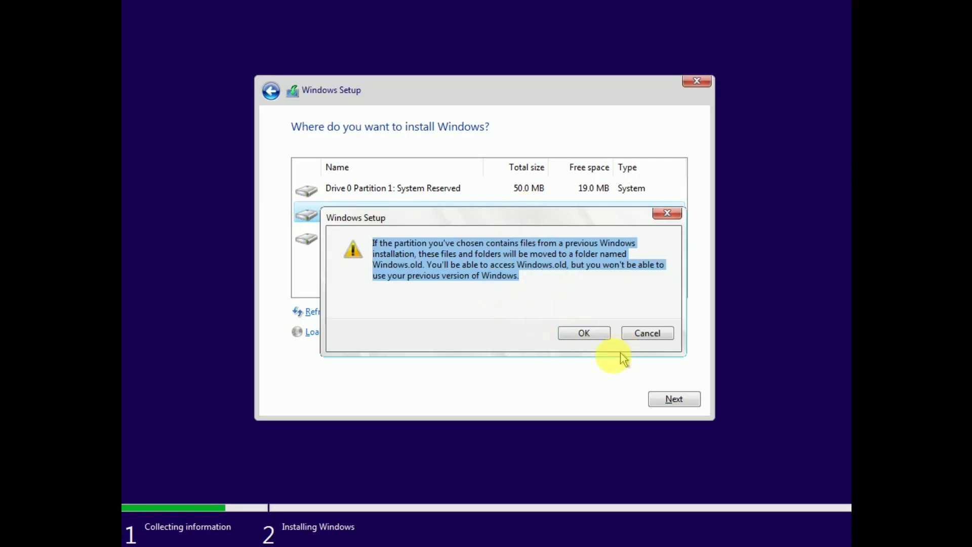
pyautogui.click(584, 333)
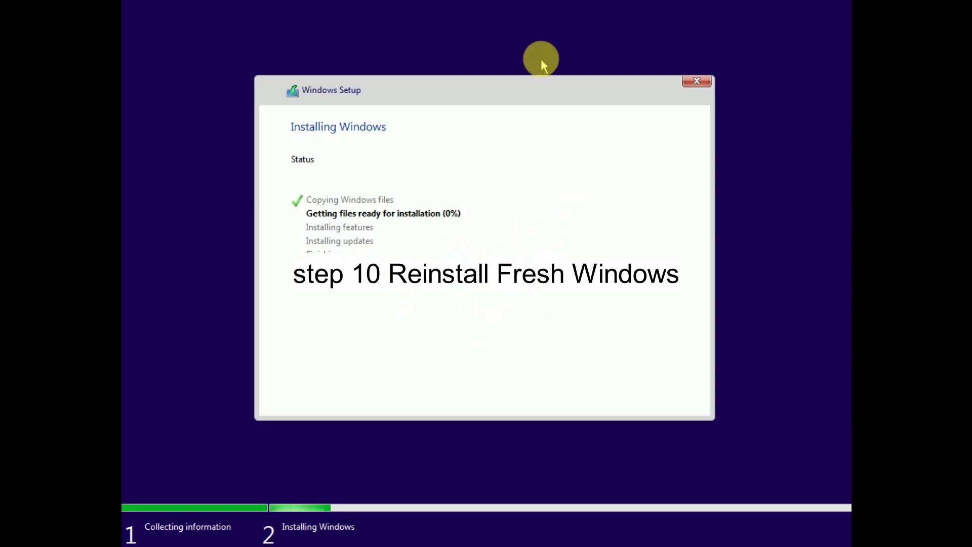
# Cancel the running Windows installation and start Repair your computer from the setup screen
pyautogui.click(695, 82)
pyautogui.click(569, 335)
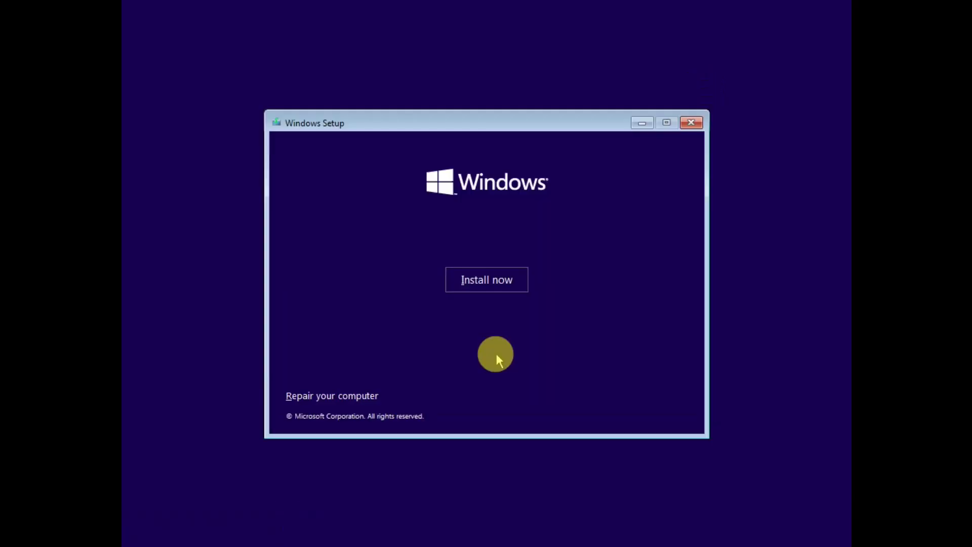
pyautogui.click(319, 397)
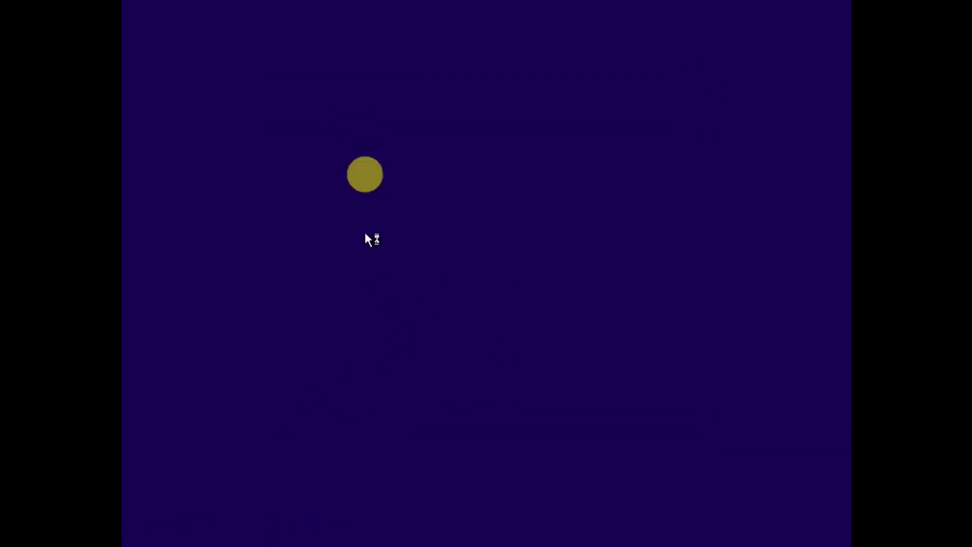